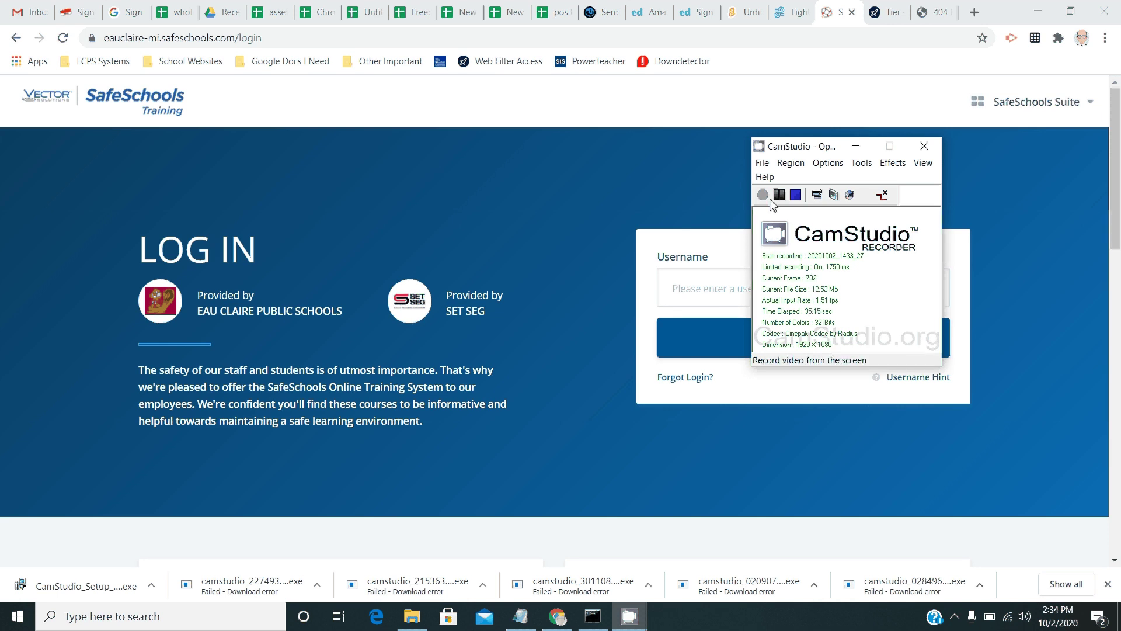
Step: Search Windows for "programs" and open the Add or remove programs settings
key(super)
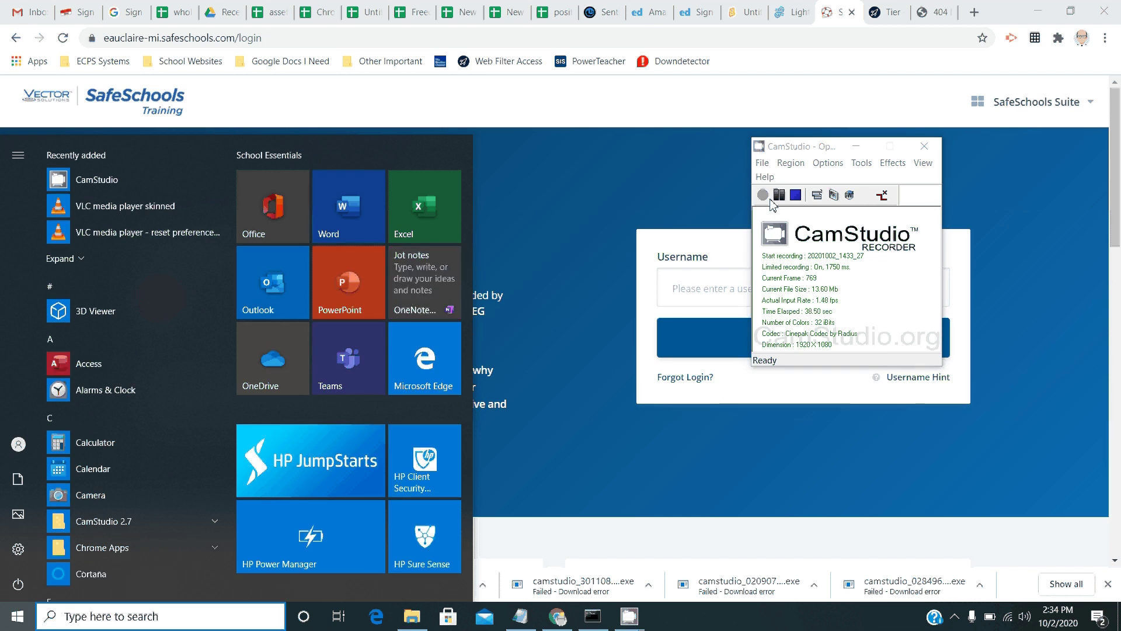
text(programs)
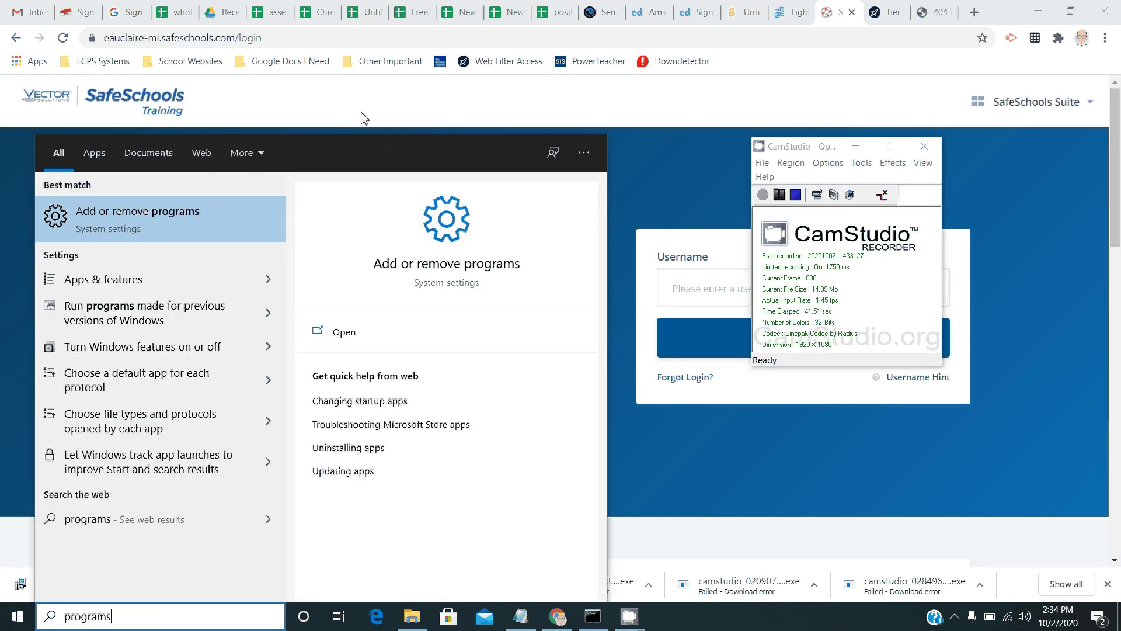
click(169, 208)
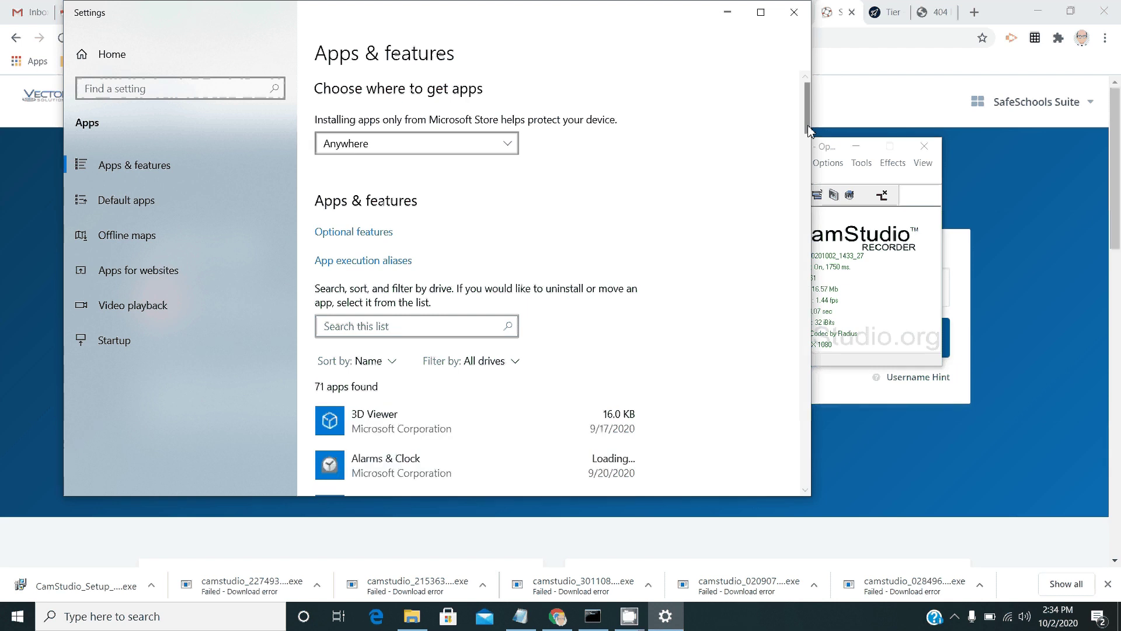
Step: Uninstall Microsoft 365 - en-us from the installed apps list and confirm the removal
drag(809, 130, 817, 325)
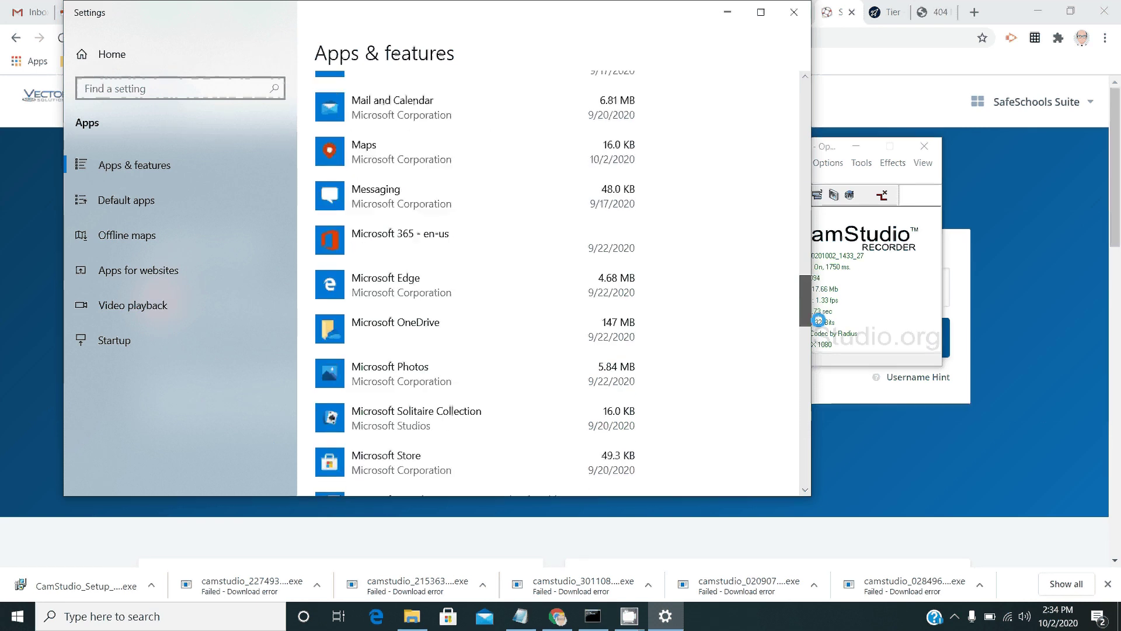
click(456, 247)
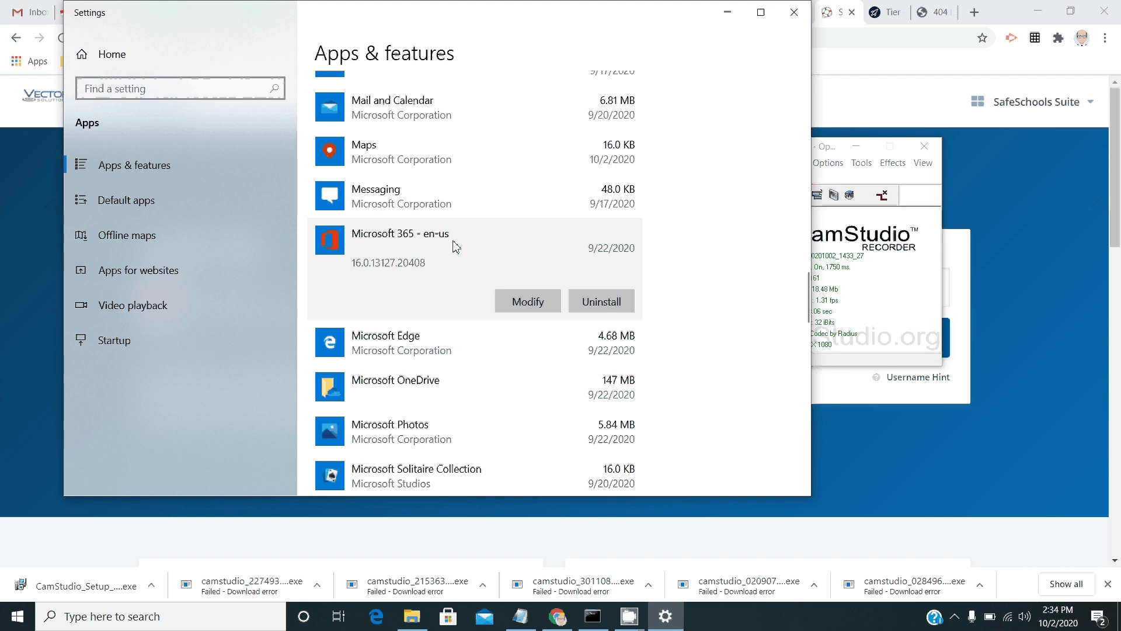
click(591, 307)
click(659, 268)
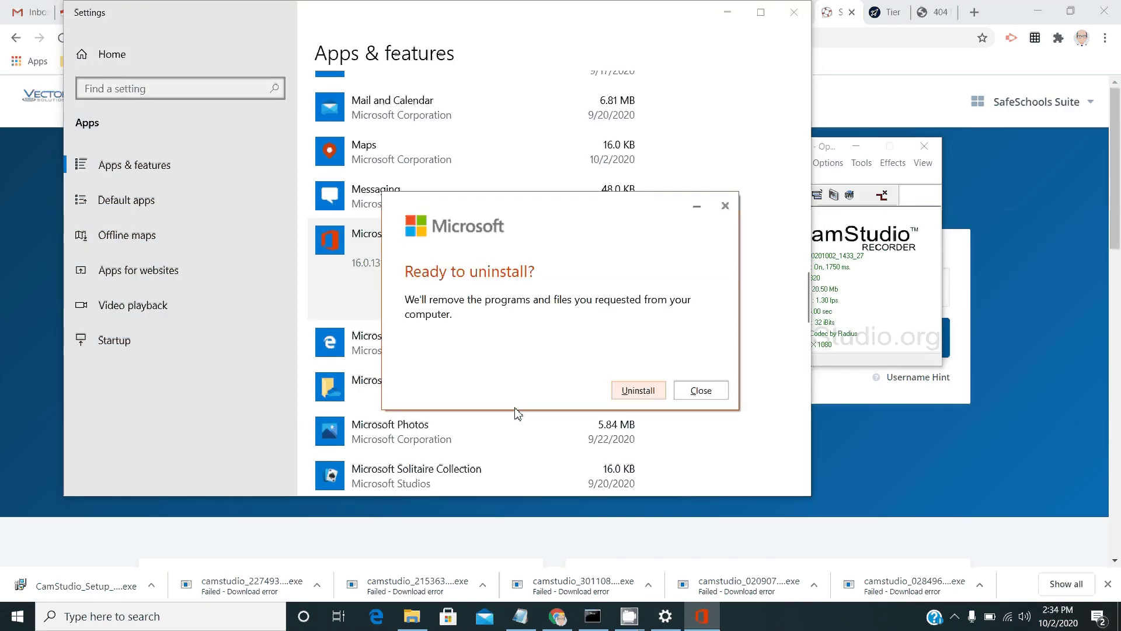
click(637, 391)
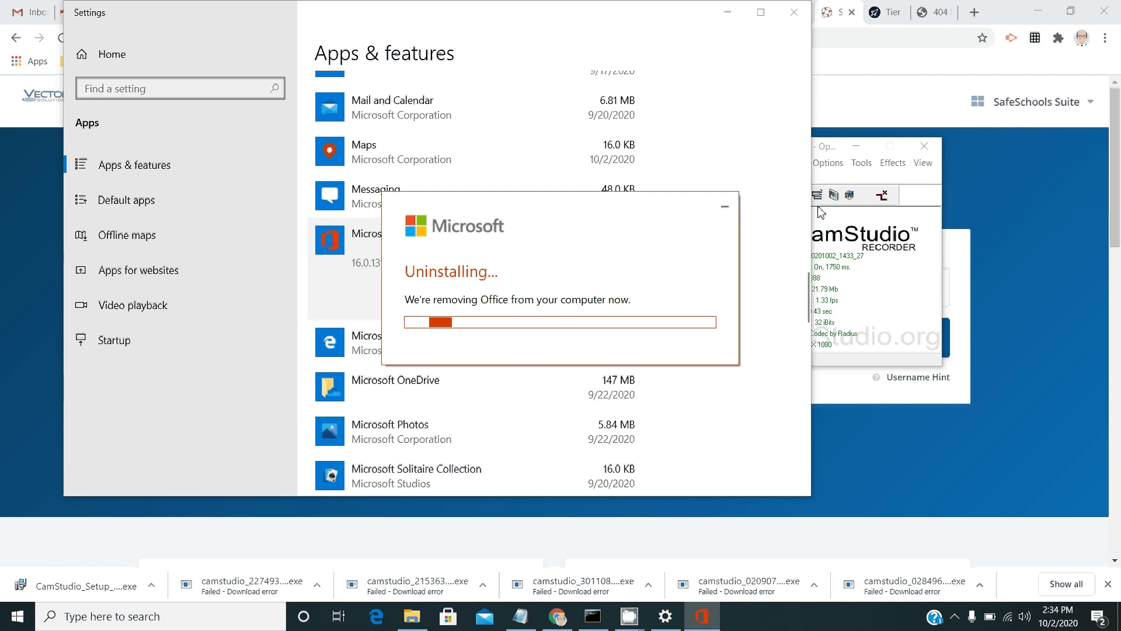
click(873, 182)
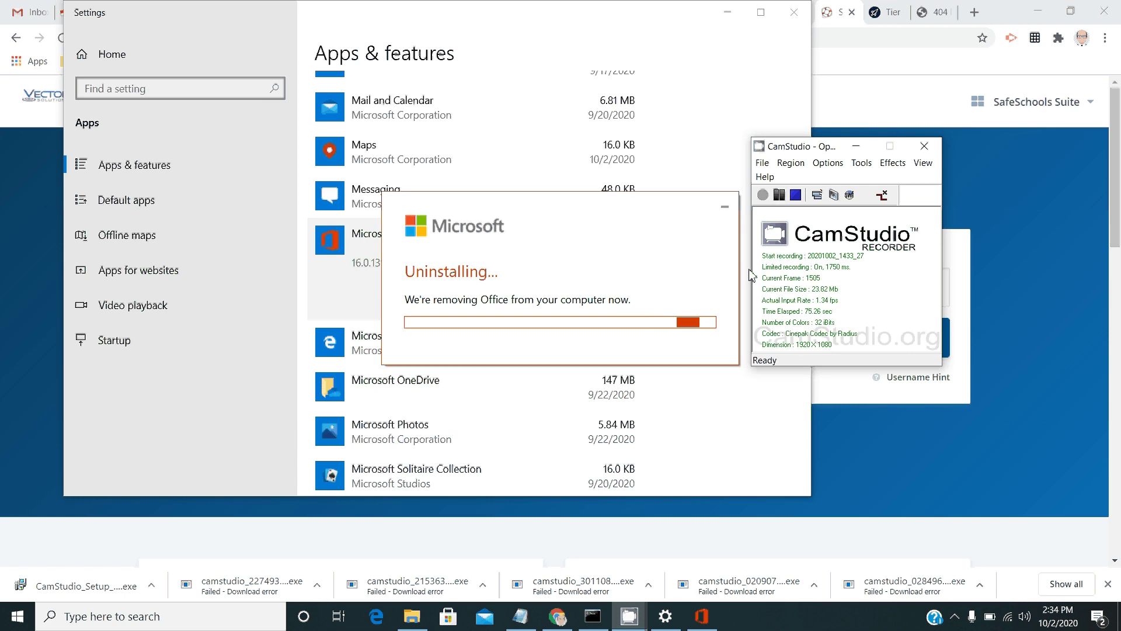
Step: Open the network folder \\file1\shared\tech through the Run dialog
key(super+r)
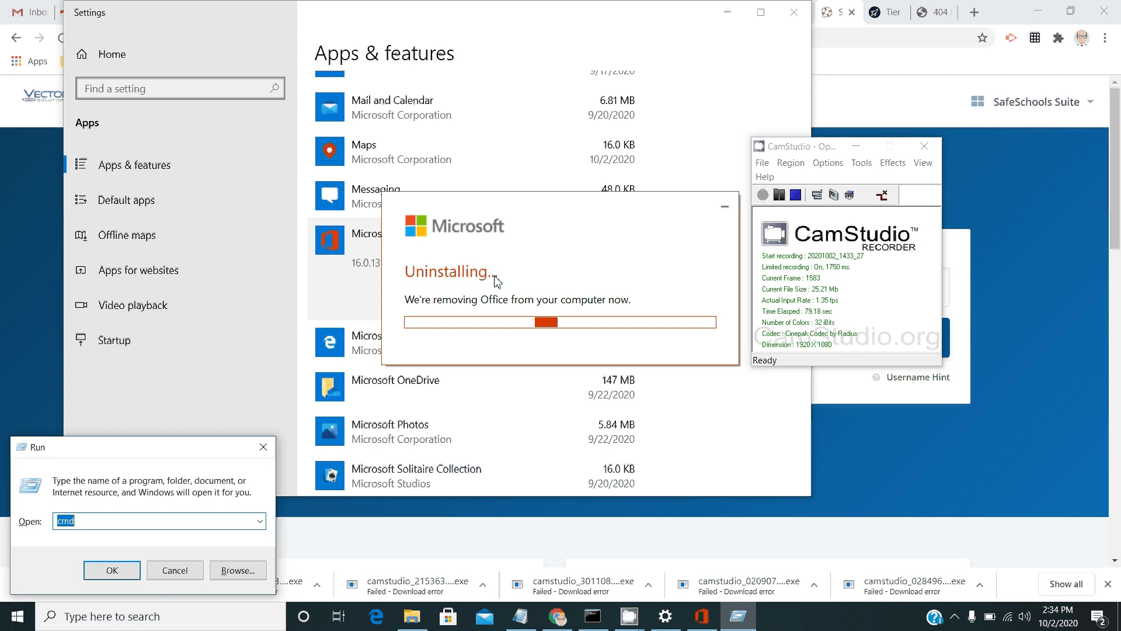
drag(178, 450, 330, 312)
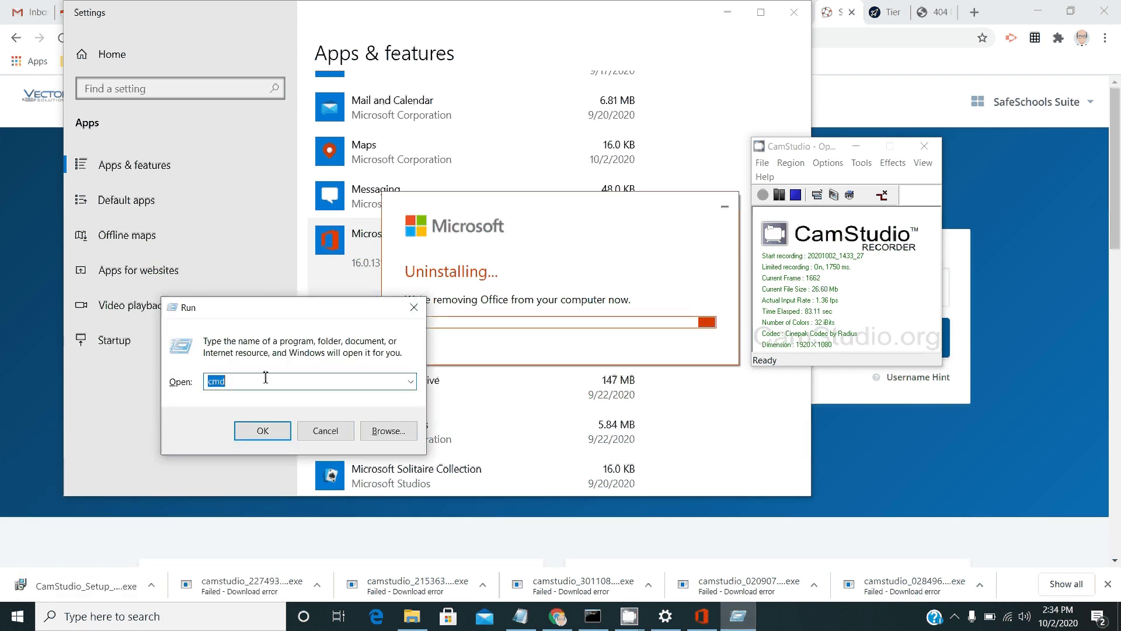
text(\\)
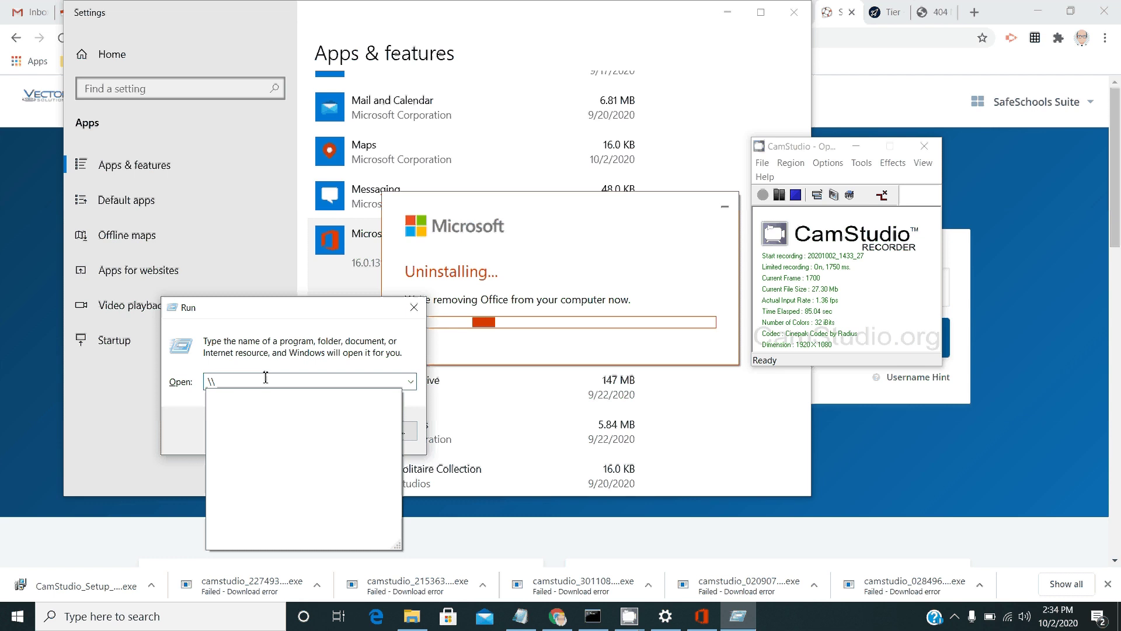
text(file1\)
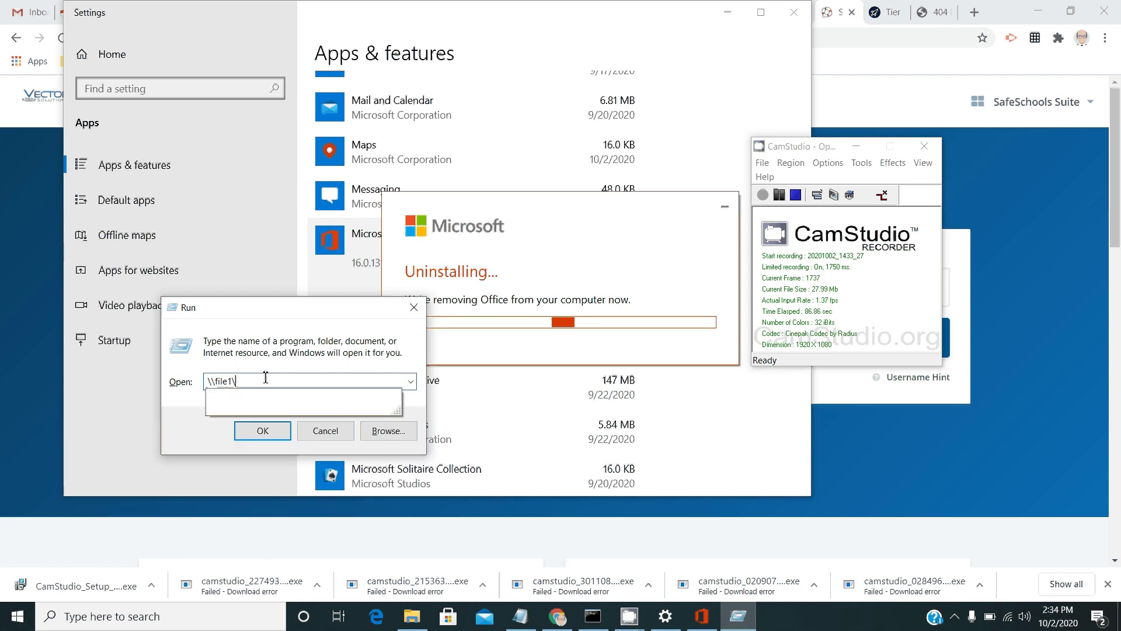
text(shared)
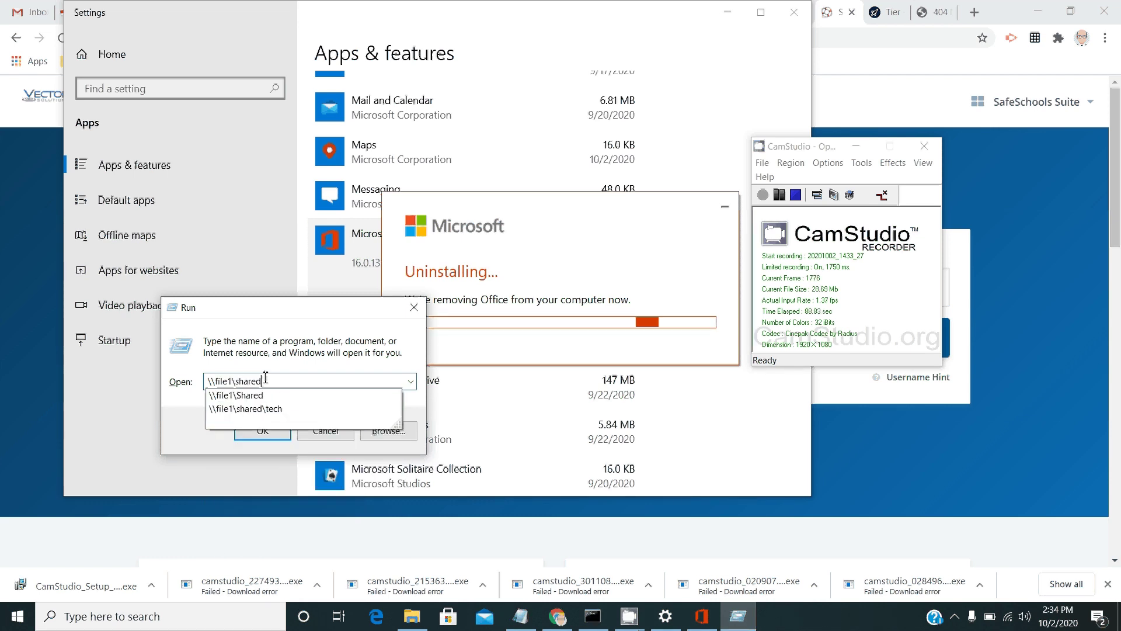
text(\tech)
key(ctrl+a)
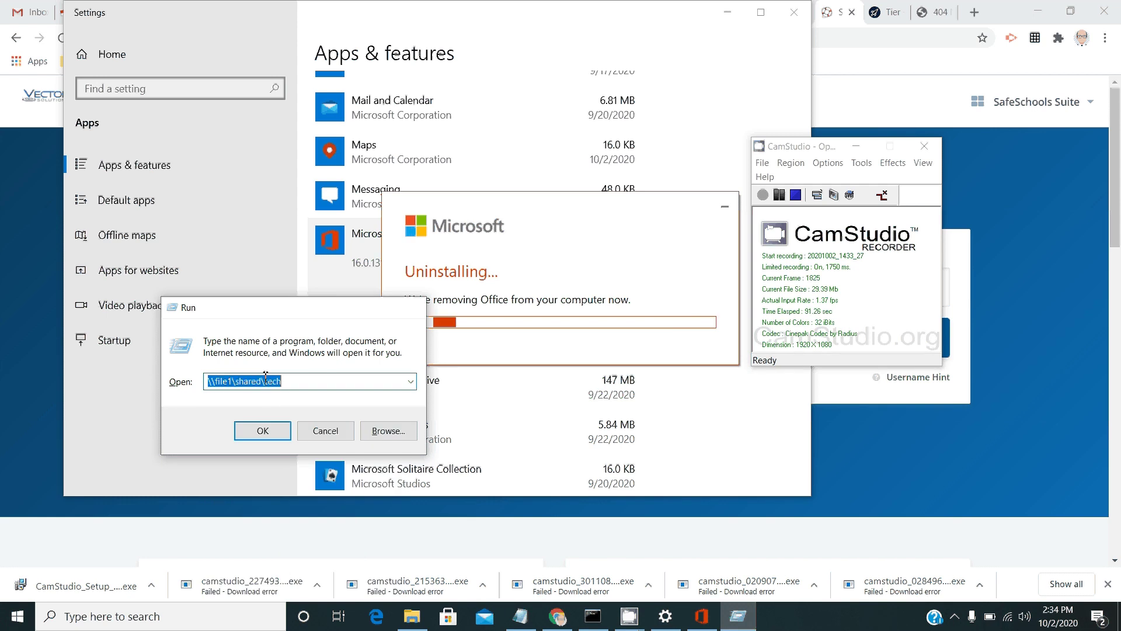
key(Return)
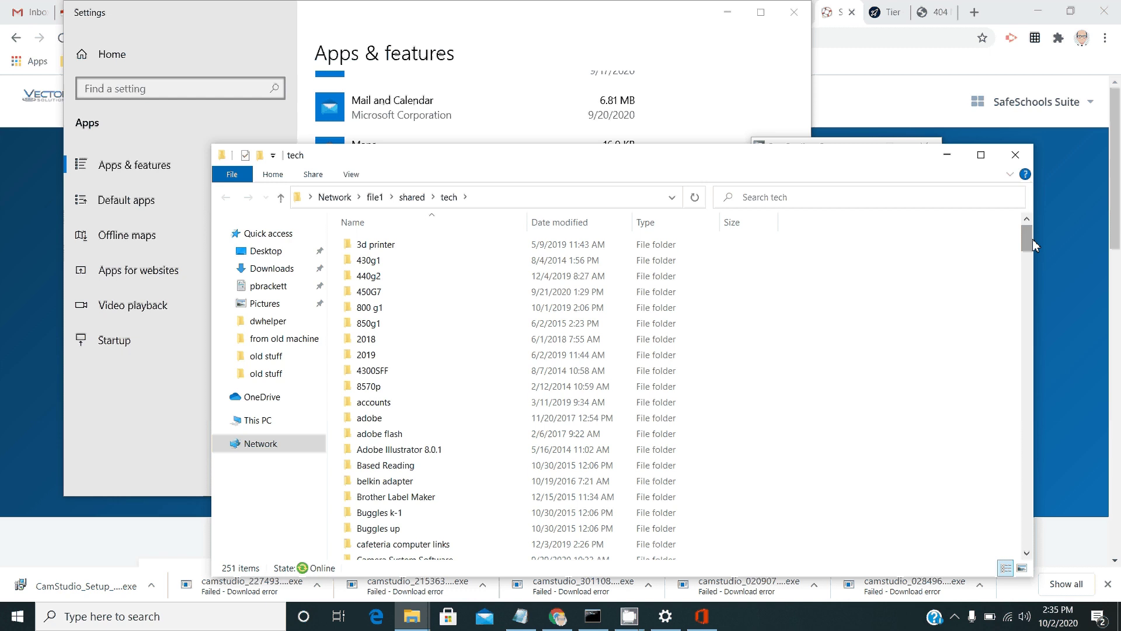
Step: Copy the office13 folder from the tech network share to the Desktop
drag(1031, 245, 1030, 337)
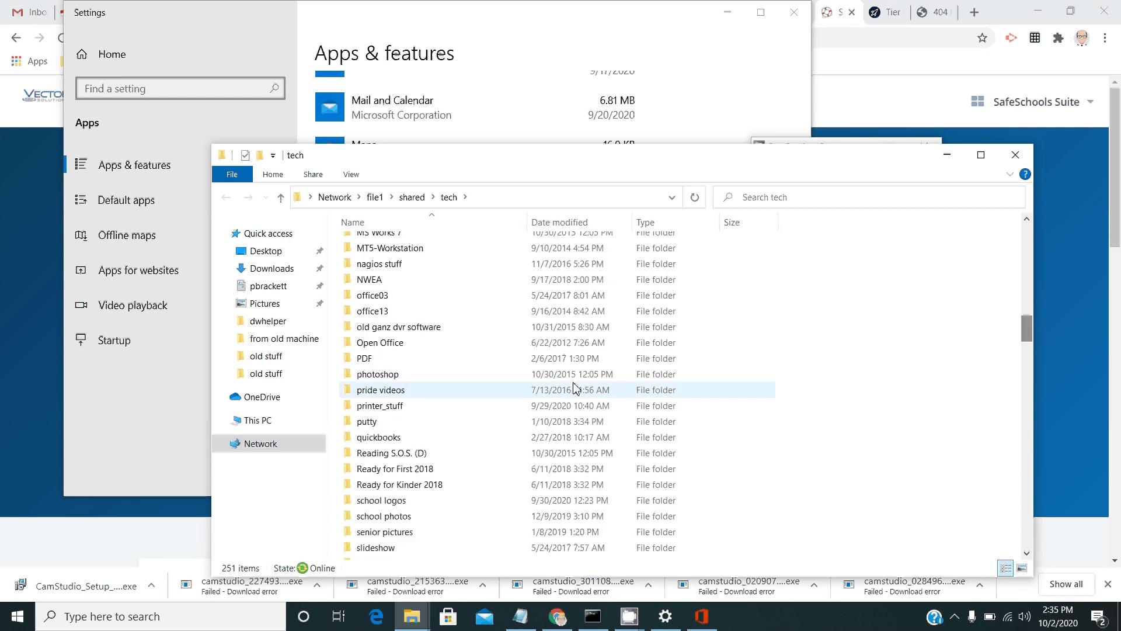
click(423, 314)
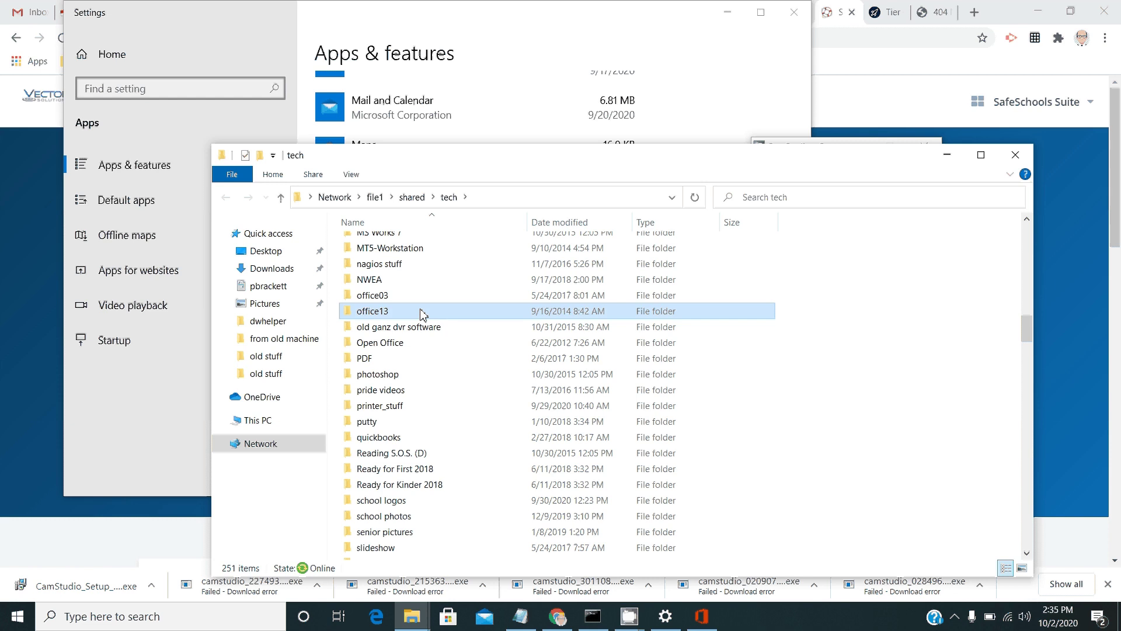
right_click(423, 314)
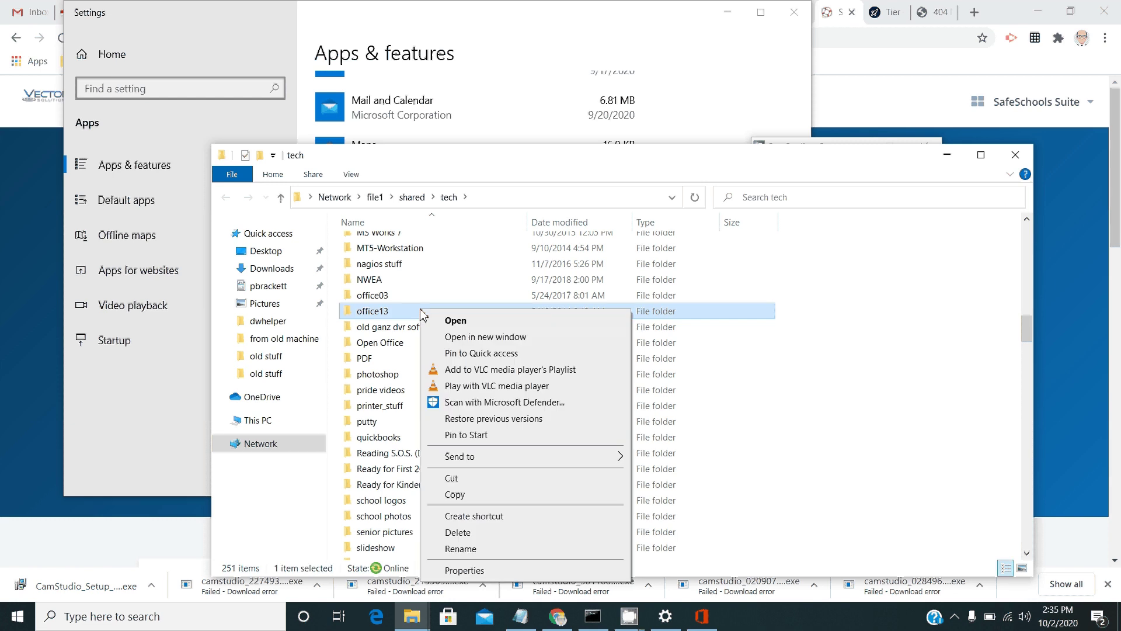
click(480, 497)
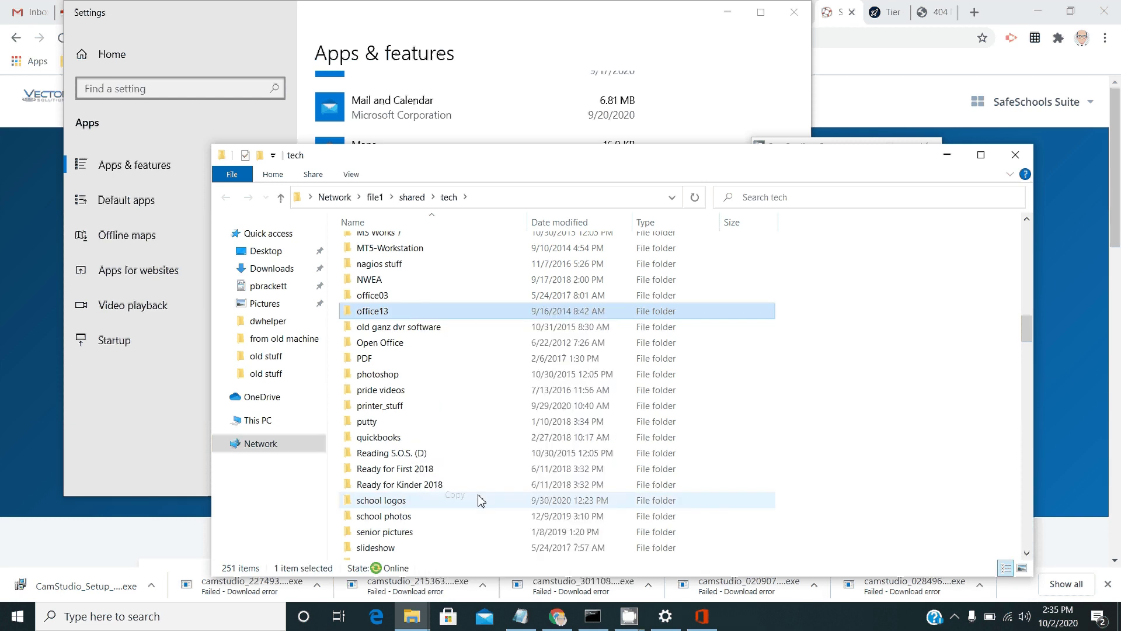
click(273, 253)
right_click(490, 415)
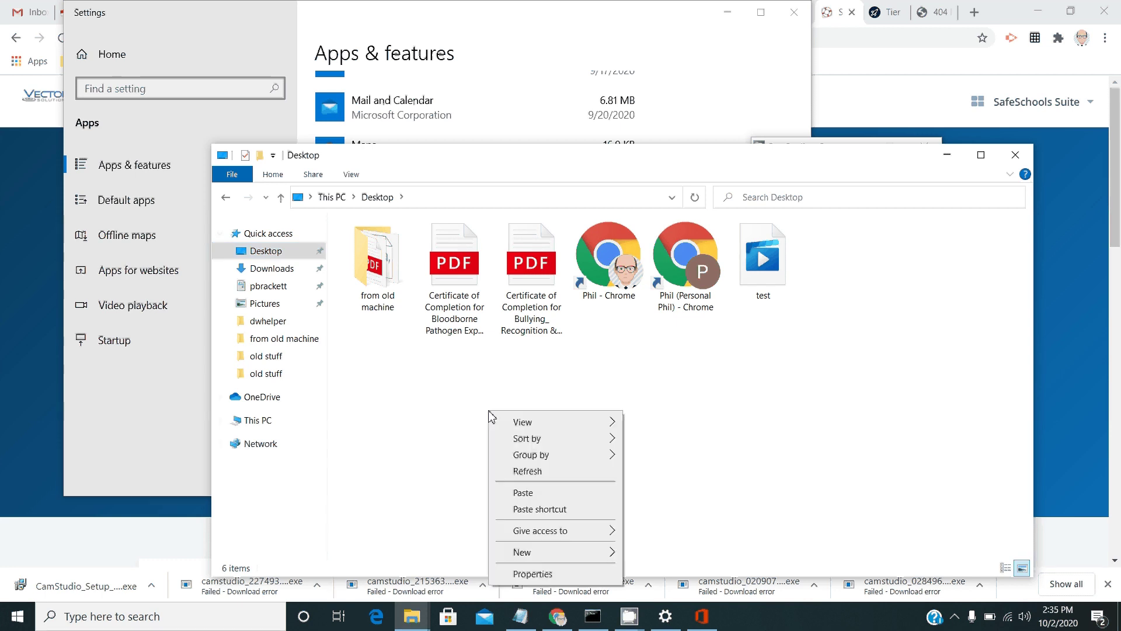
click(531, 492)
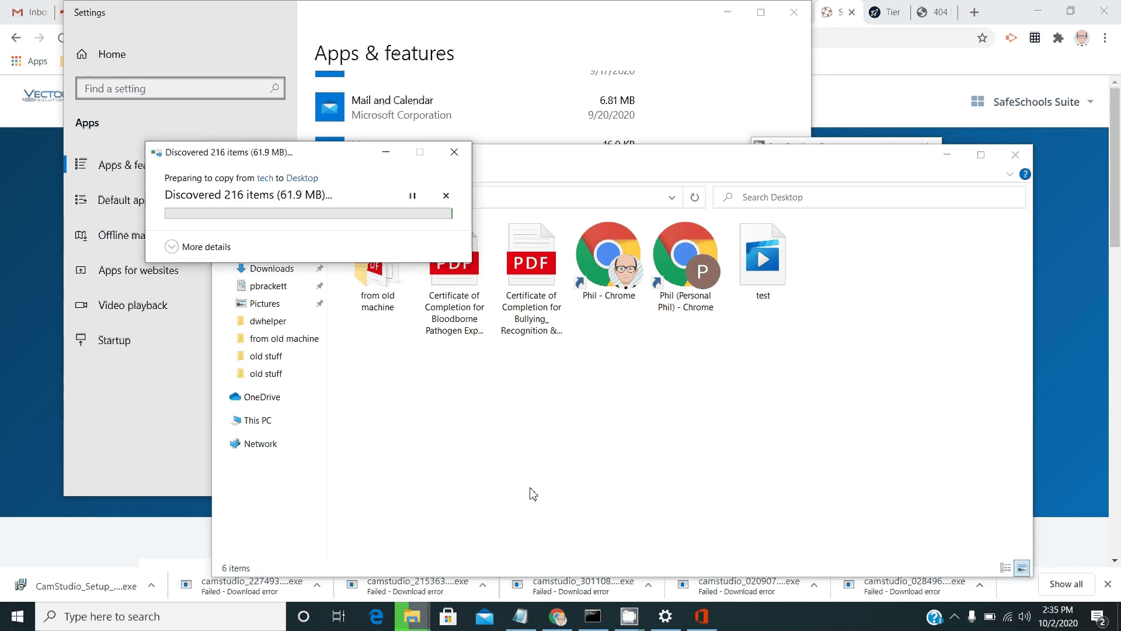
key(alt+Tab)
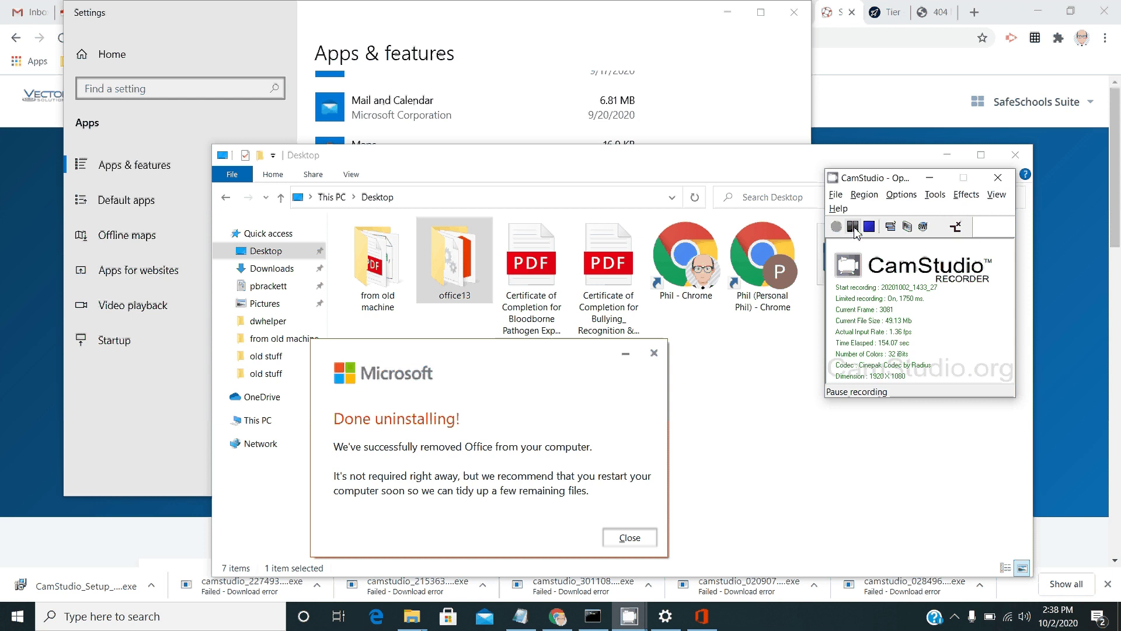
click(853, 227)
click(837, 227)
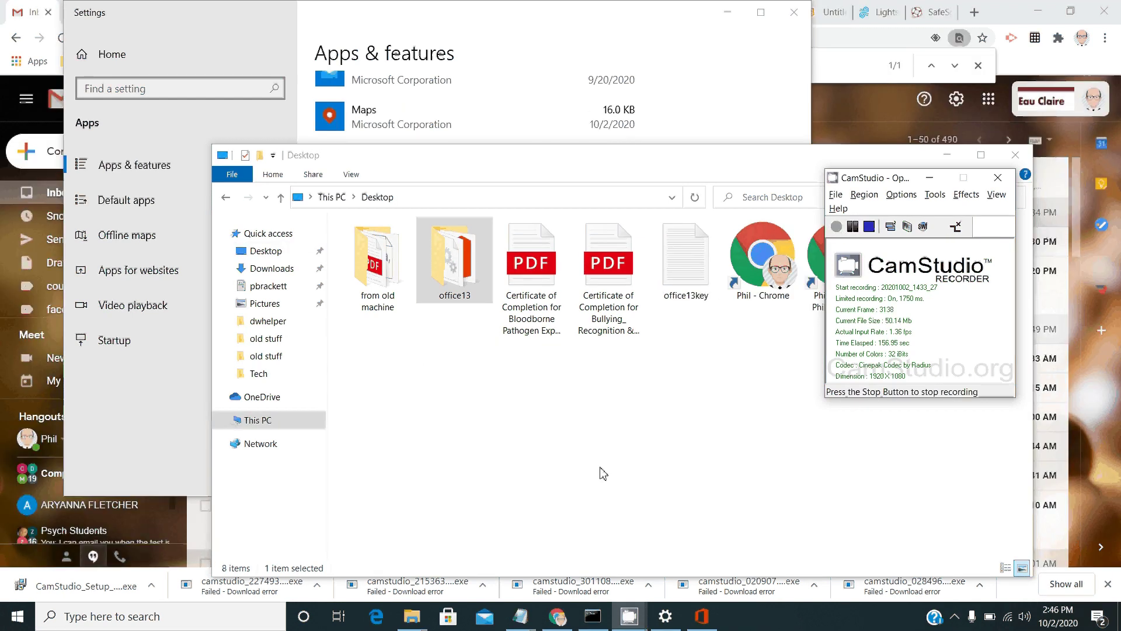
Step: Run setup from the Desktop's office13 folder and bring the Microsoft Office Professional Plus 2013 installation window into view
double_click(447, 263)
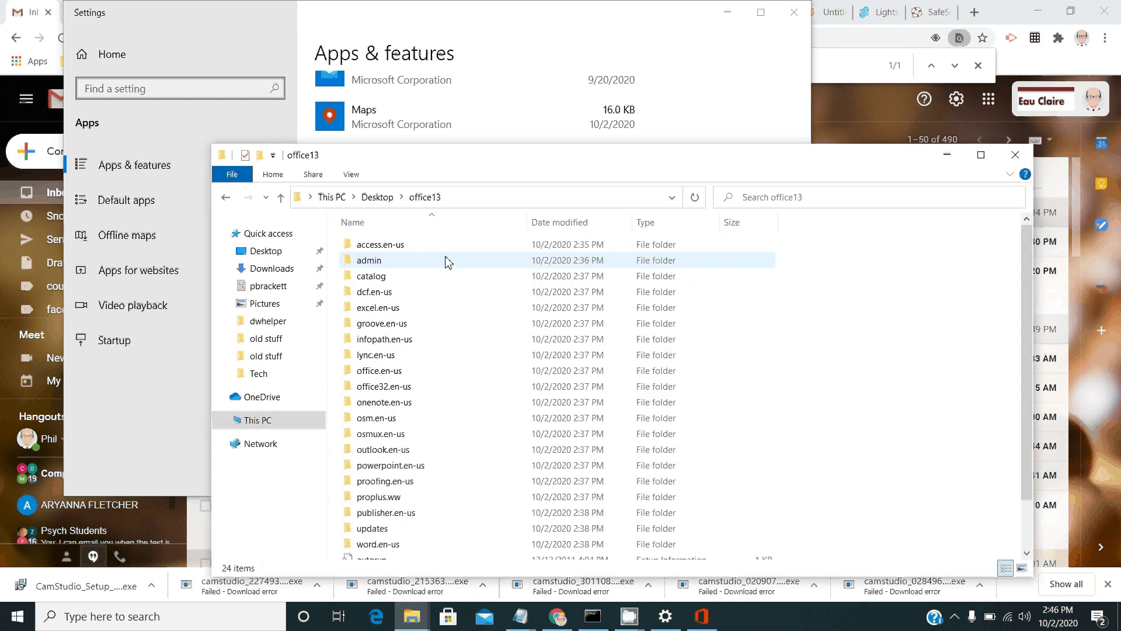
scroll(448, 263, down, 2)
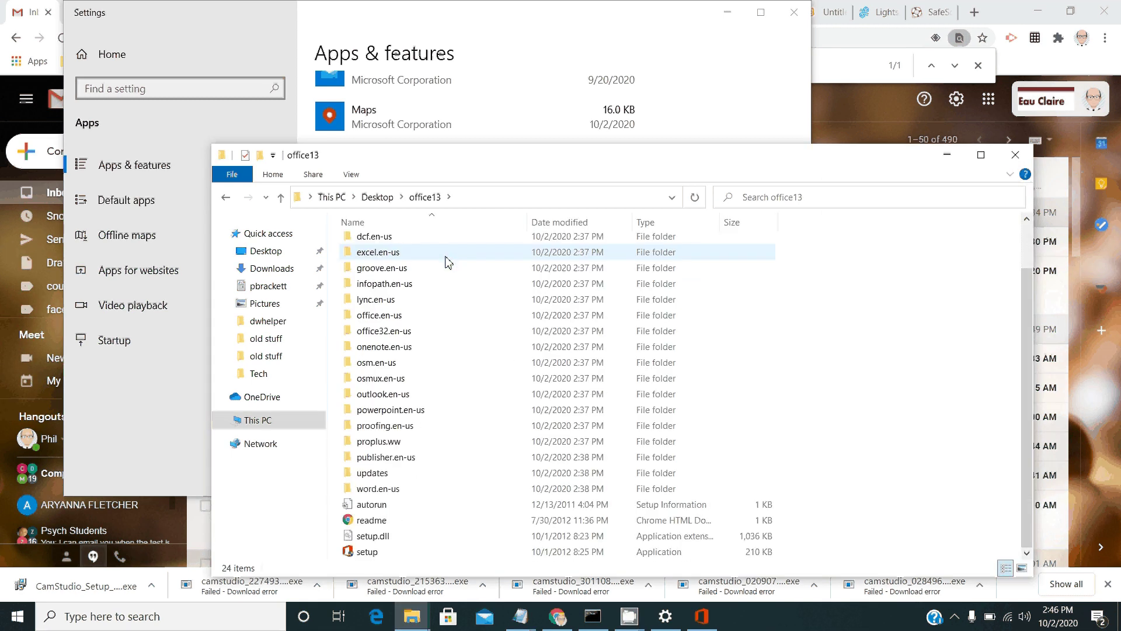
click(420, 554)
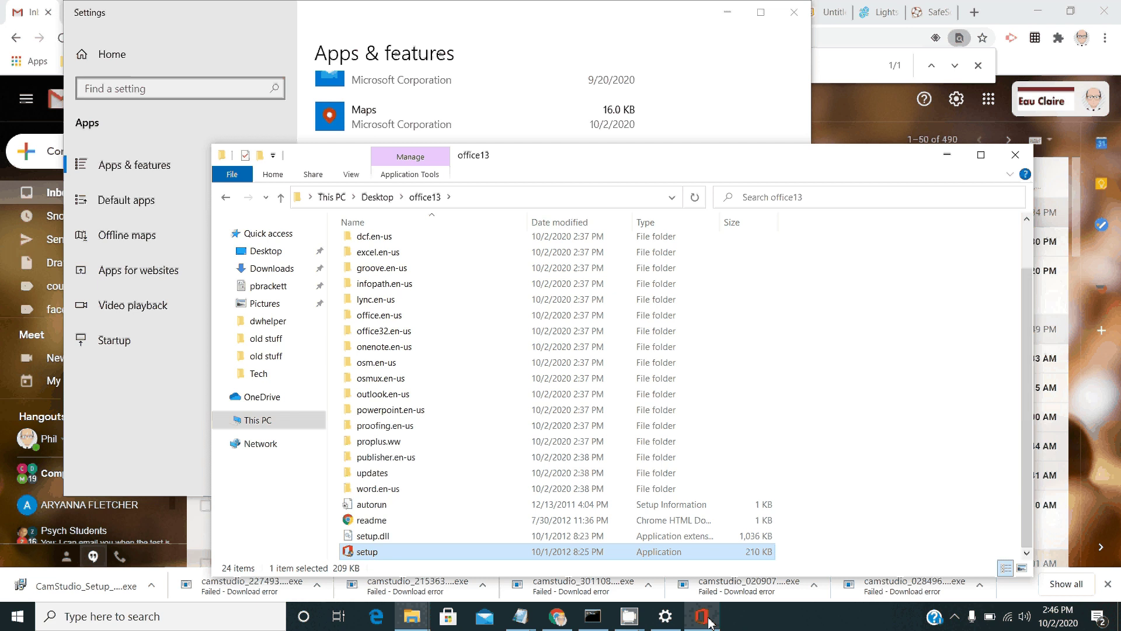
mouse_move(710, 623)
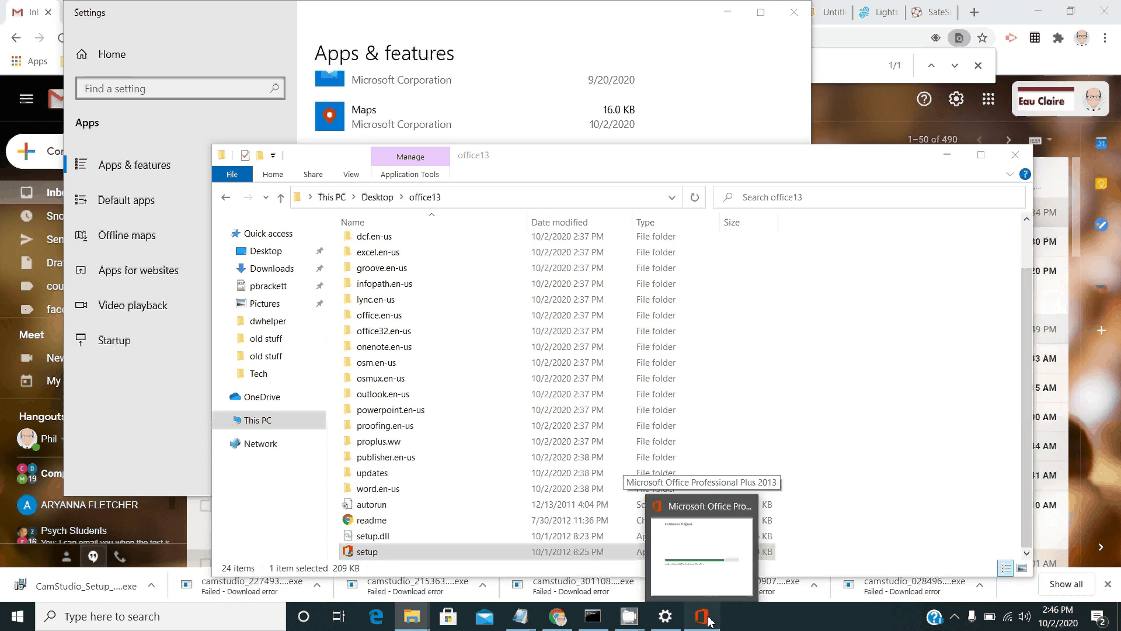
click(709, 620)
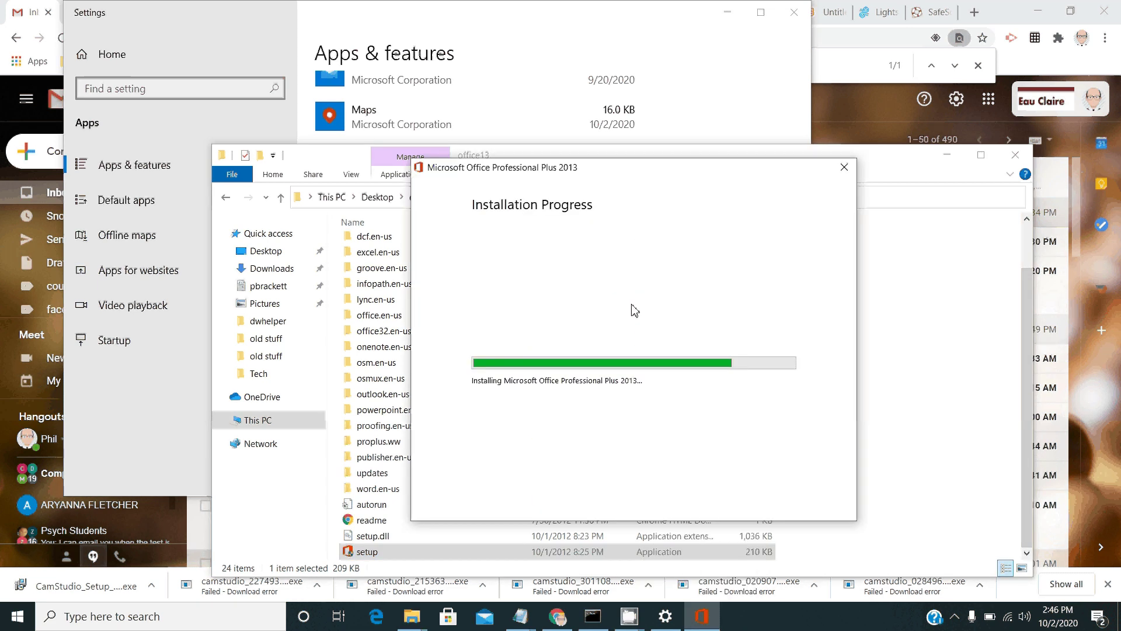
drag(582, 171, 448, 117)
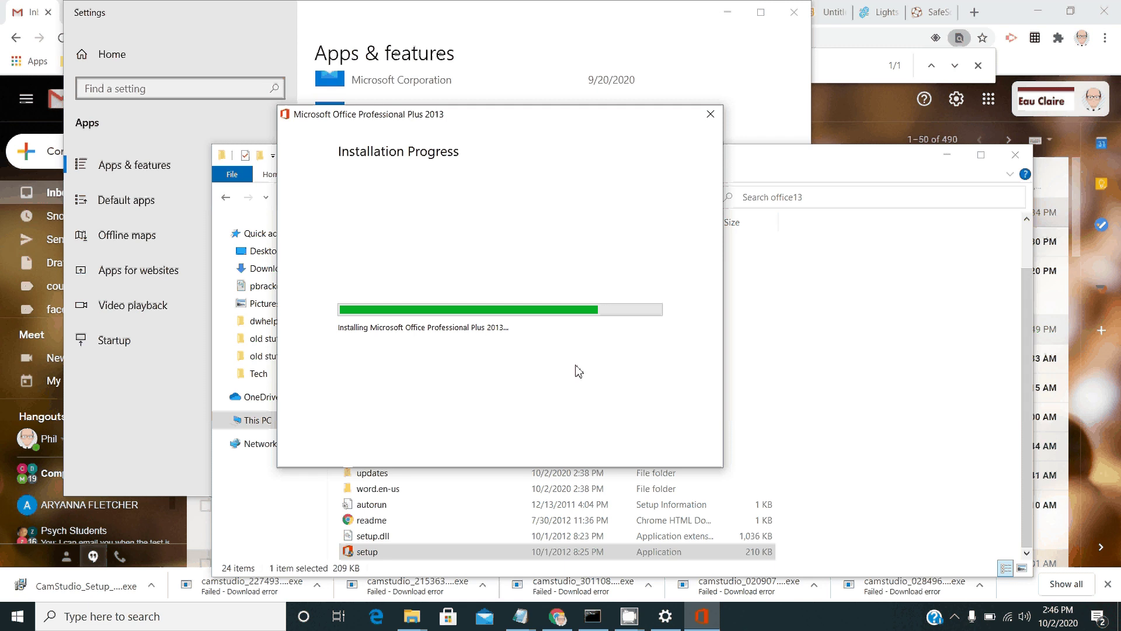
mouse_move(684, 620)
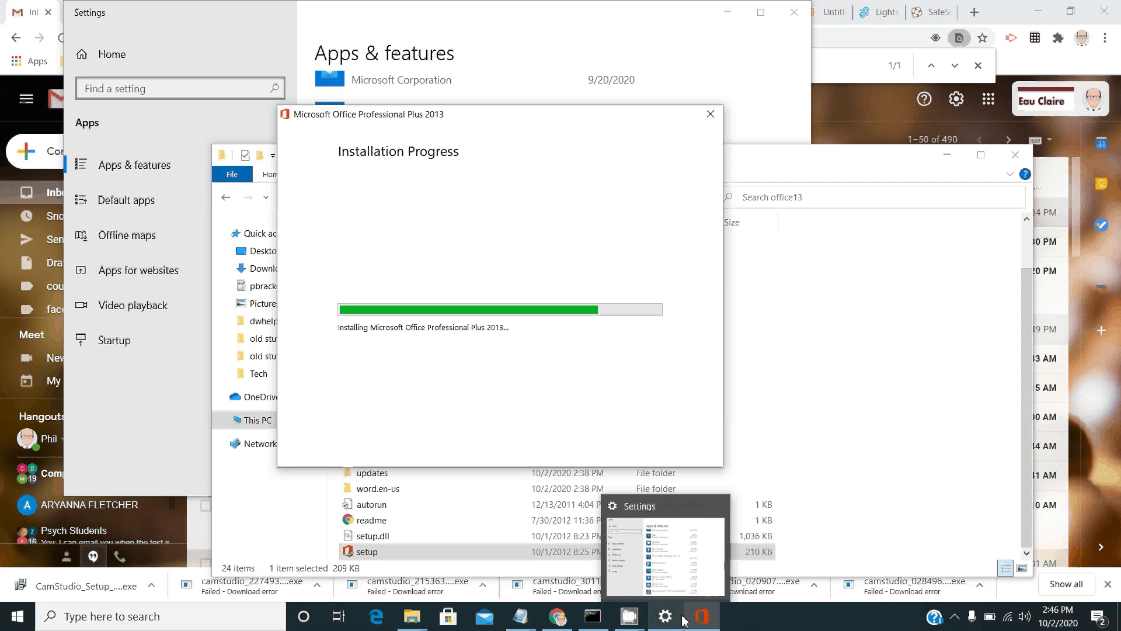
mouse_move(629, 616)
mouse_move(569, 557)
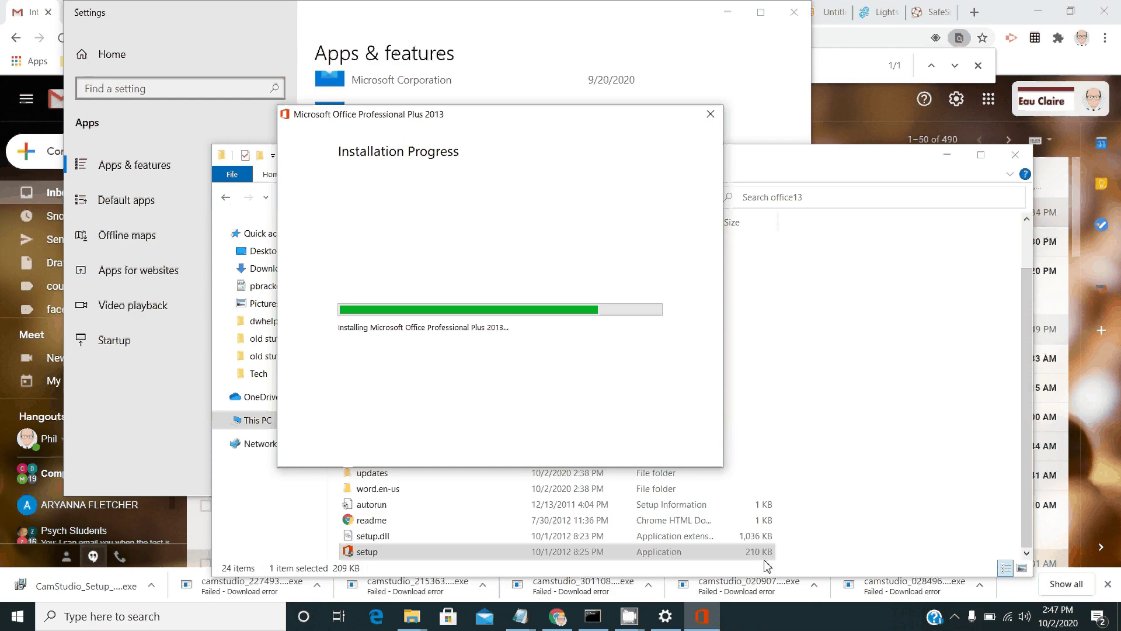
key(alt+Tab)
key(alt+Tab)
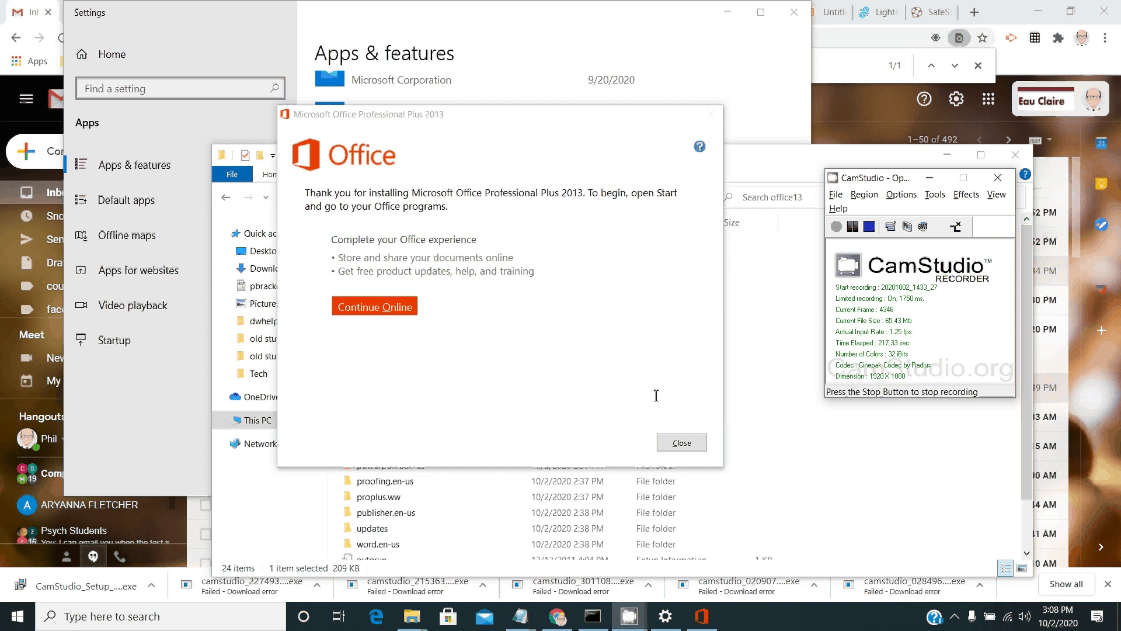
Step: Close the finished Office 2013 installer, decline the system reboot, and close the office13 folder window
click(677, 442)
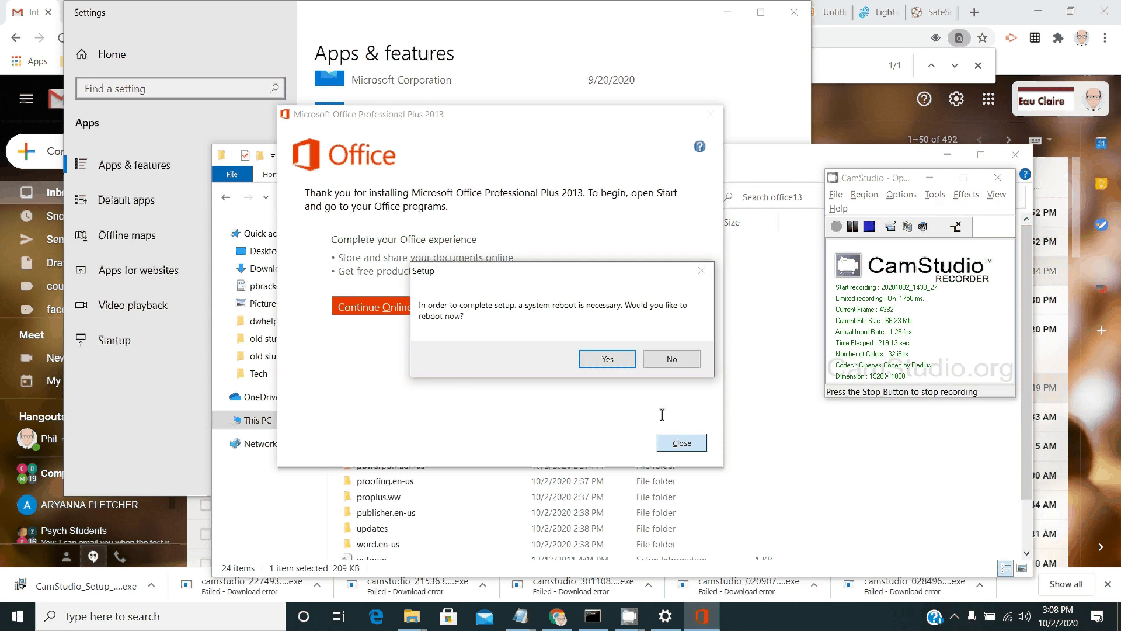
click(658, 360)
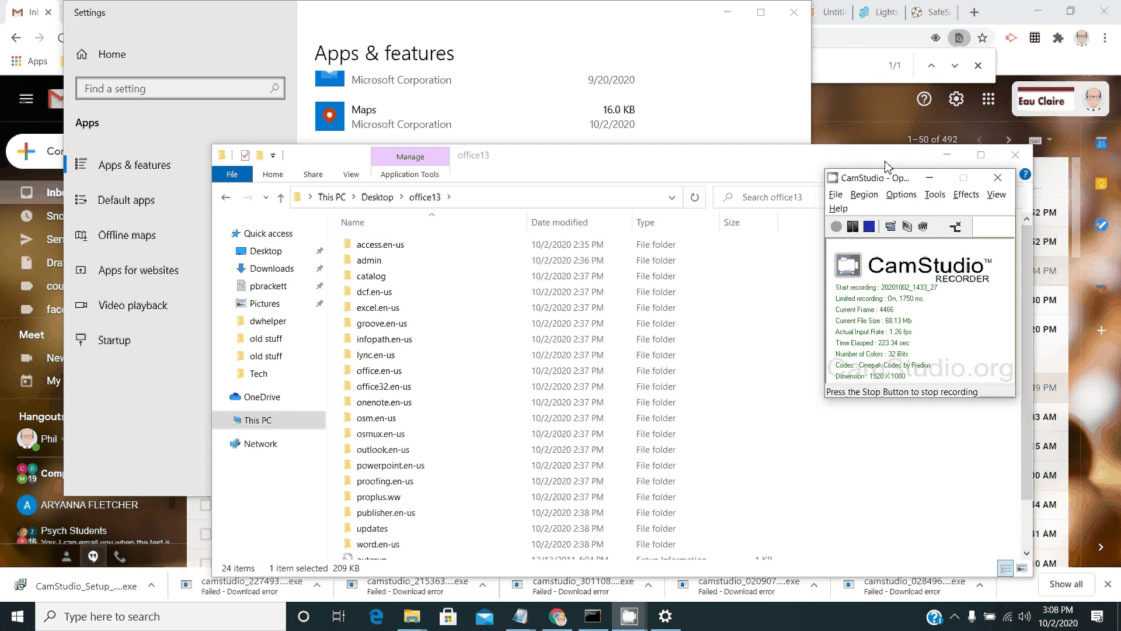
click(1015, 155)
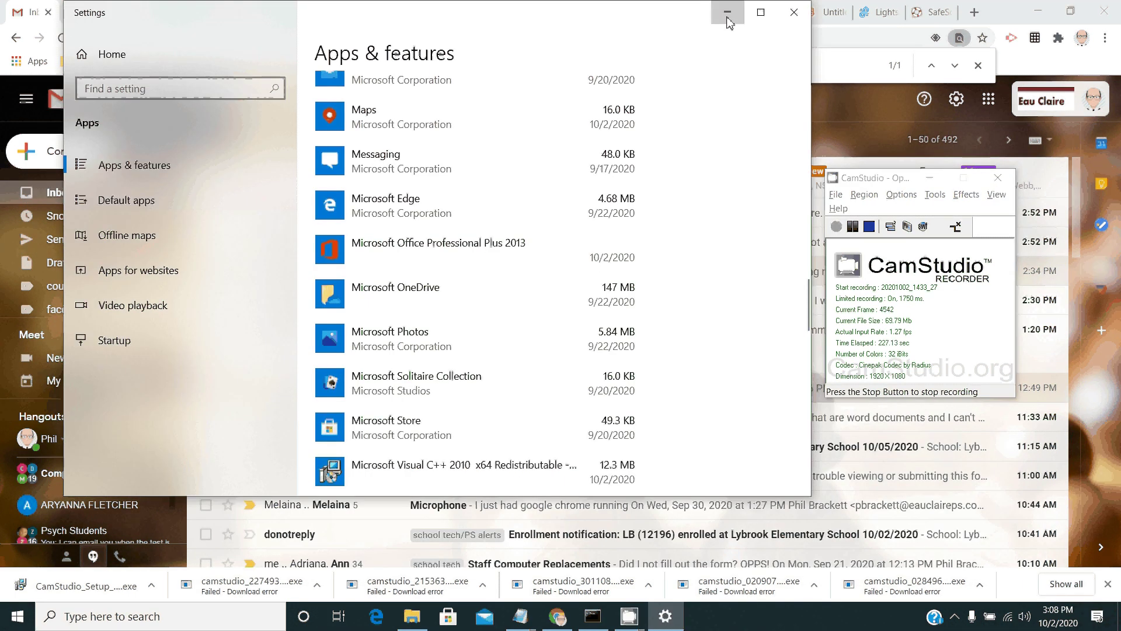
Step: Minimize the Settings window and launch Excel 2013 from Windows search
click(726, 12)
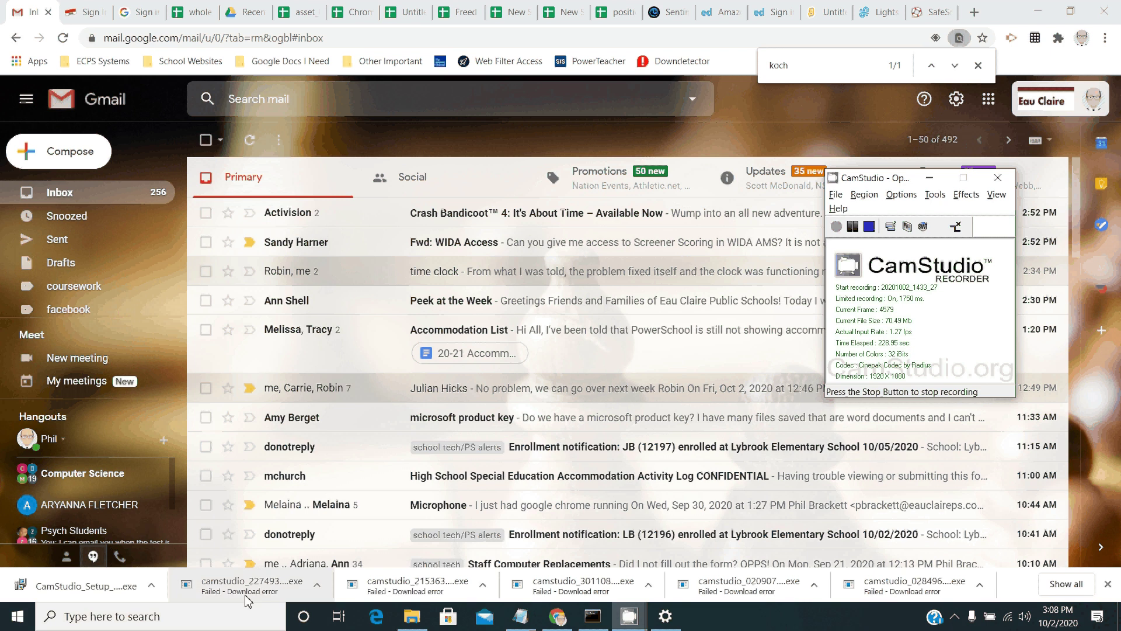
key(super)
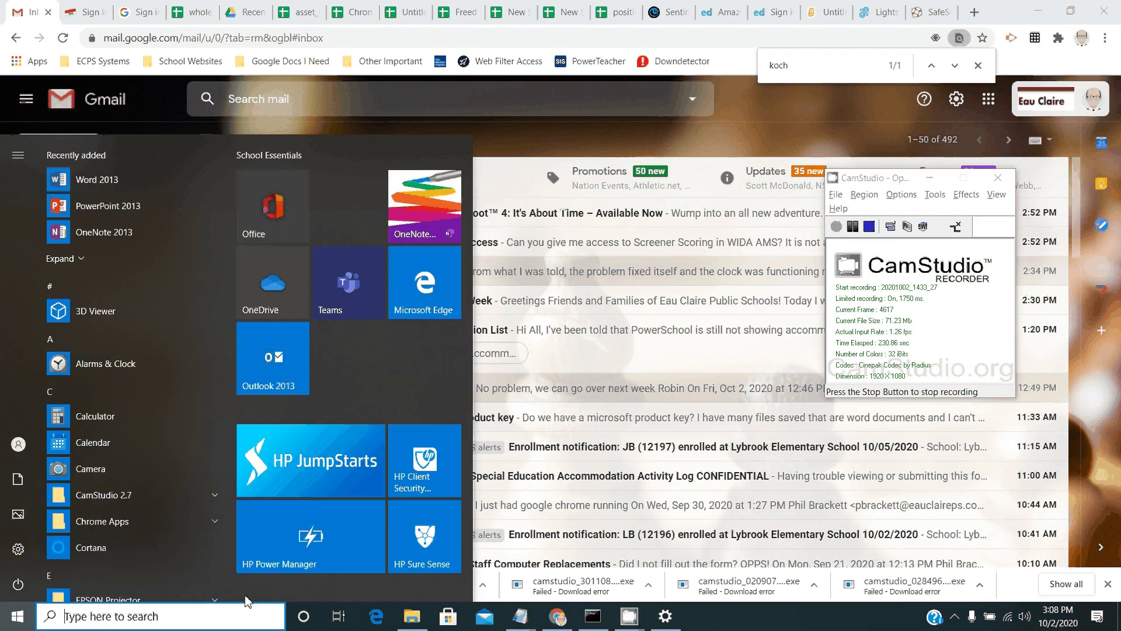
text(excel)
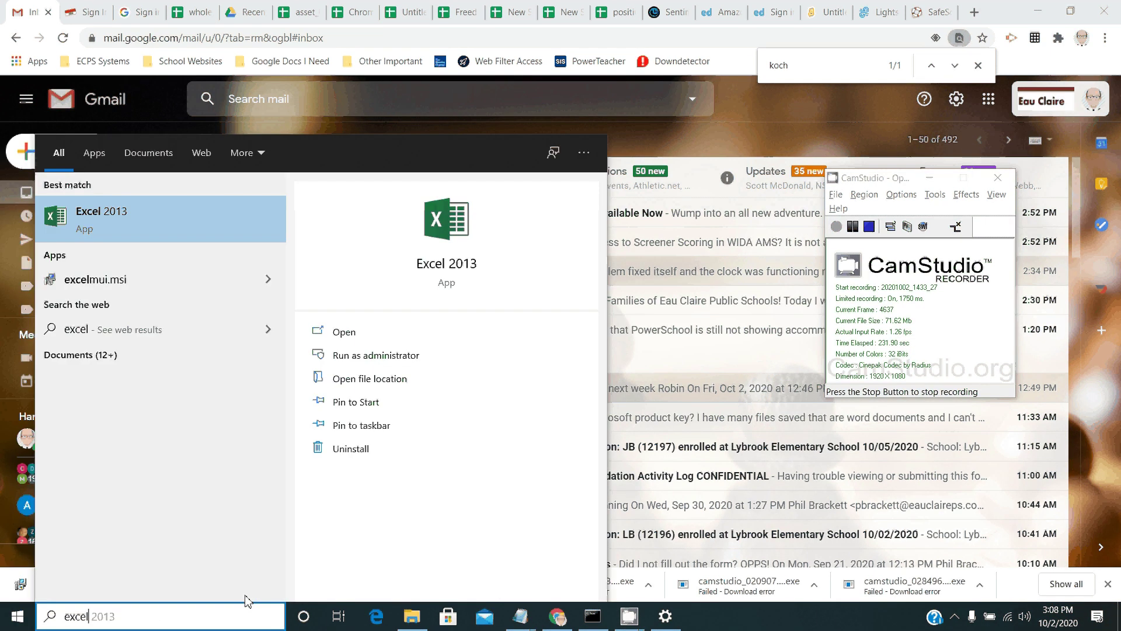
key(Return)
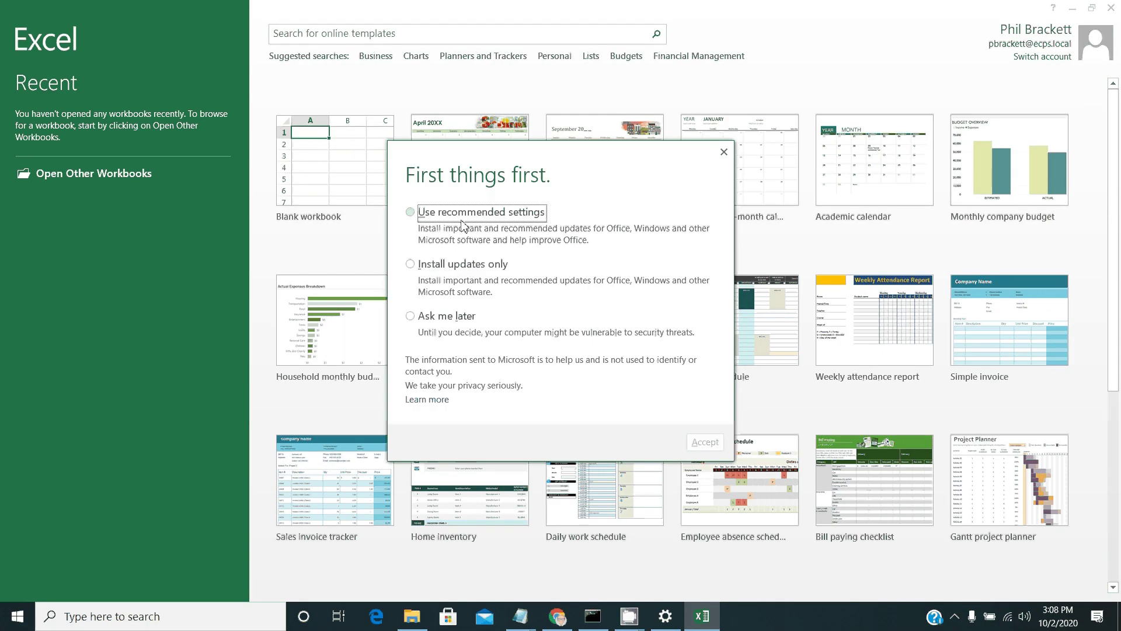
Step: Complete the Office first-run setup with the recommended settings and open a blank workbook in Excel
click(463, 216)
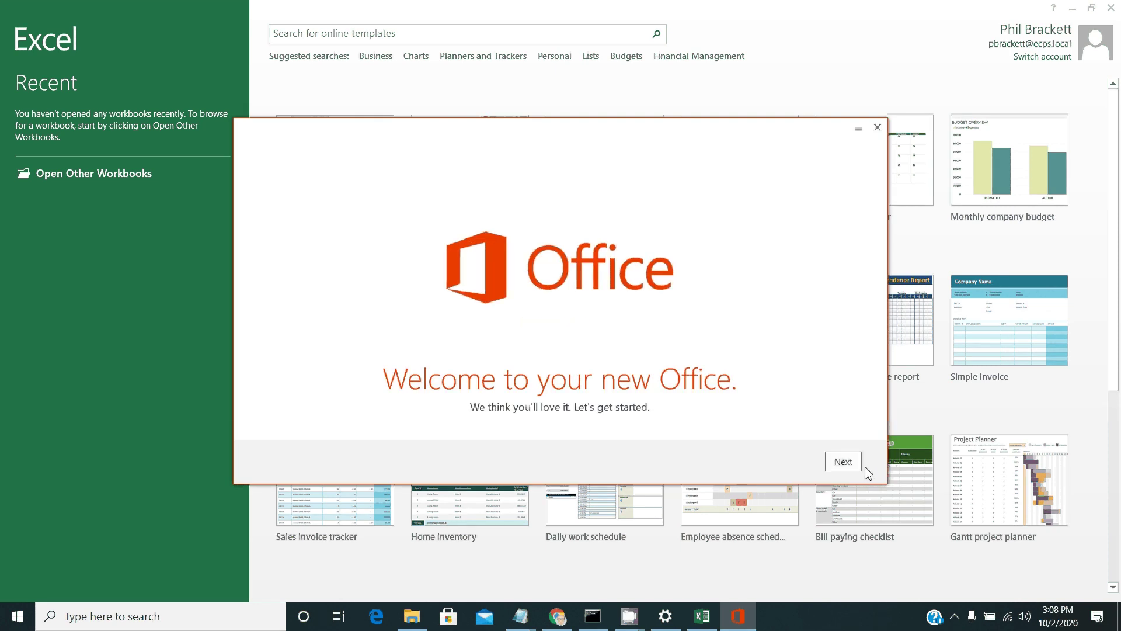
click(858, 467)
click(840, 465)
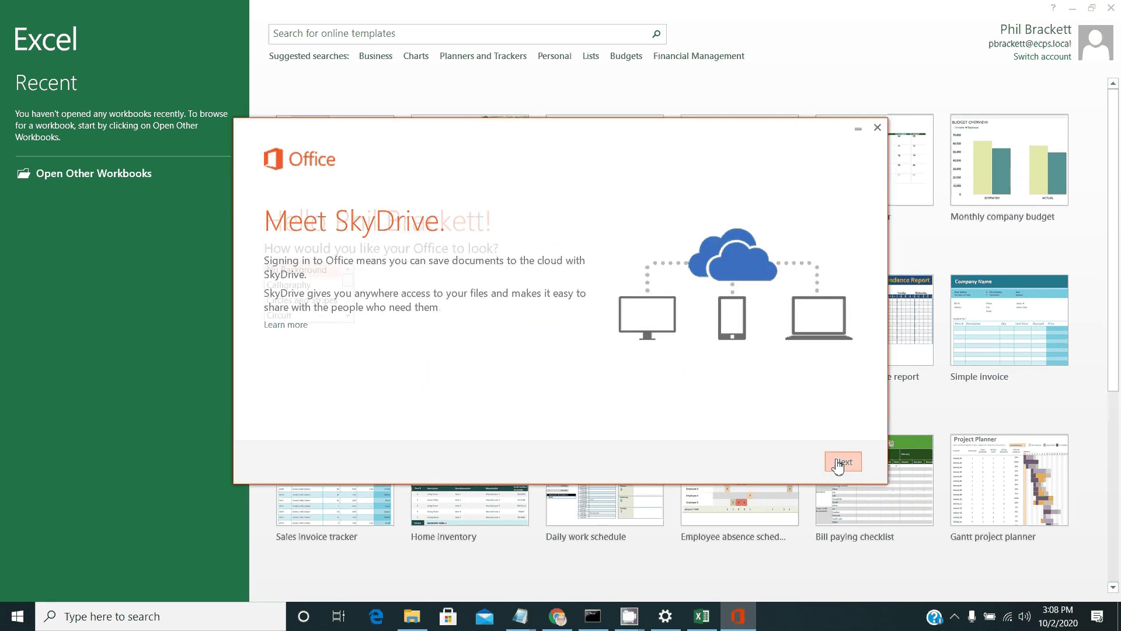
click(839, 465)
click(839, 462)
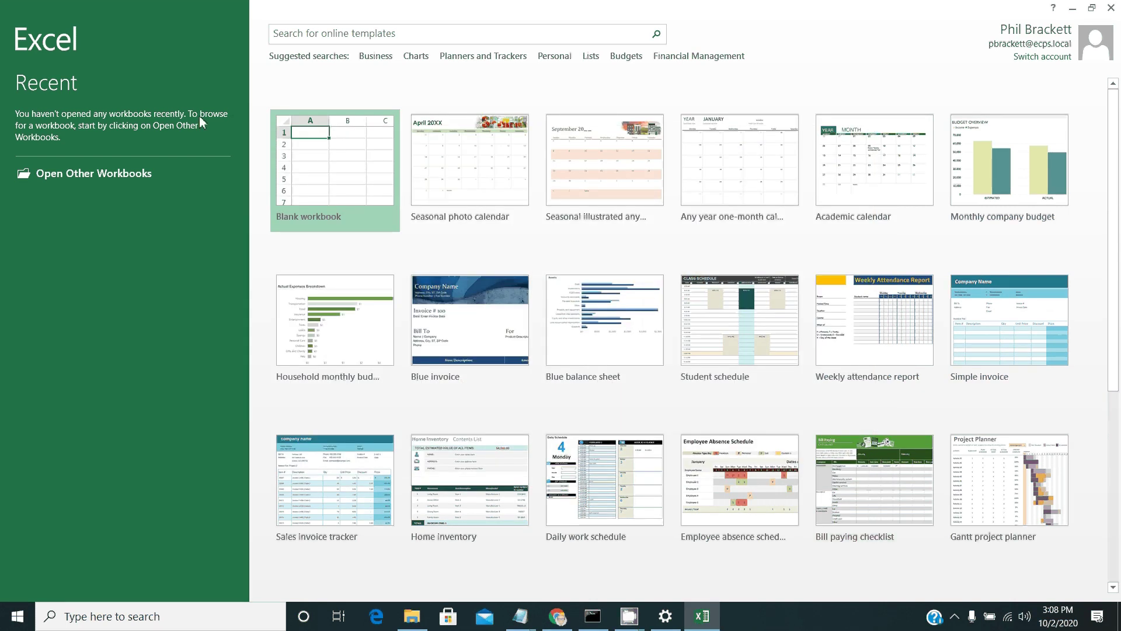
click(310, 191)
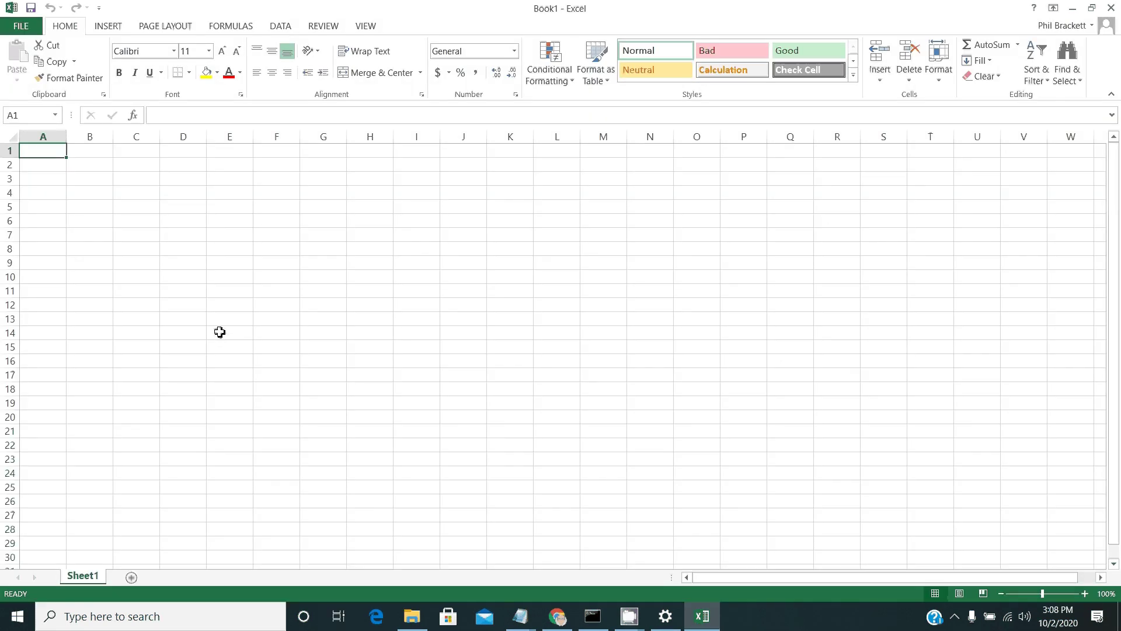
Step: Switch to the open Downloads window in File Explorer and go to the network folder \\file1\shared\tech
key(alt+Tab)
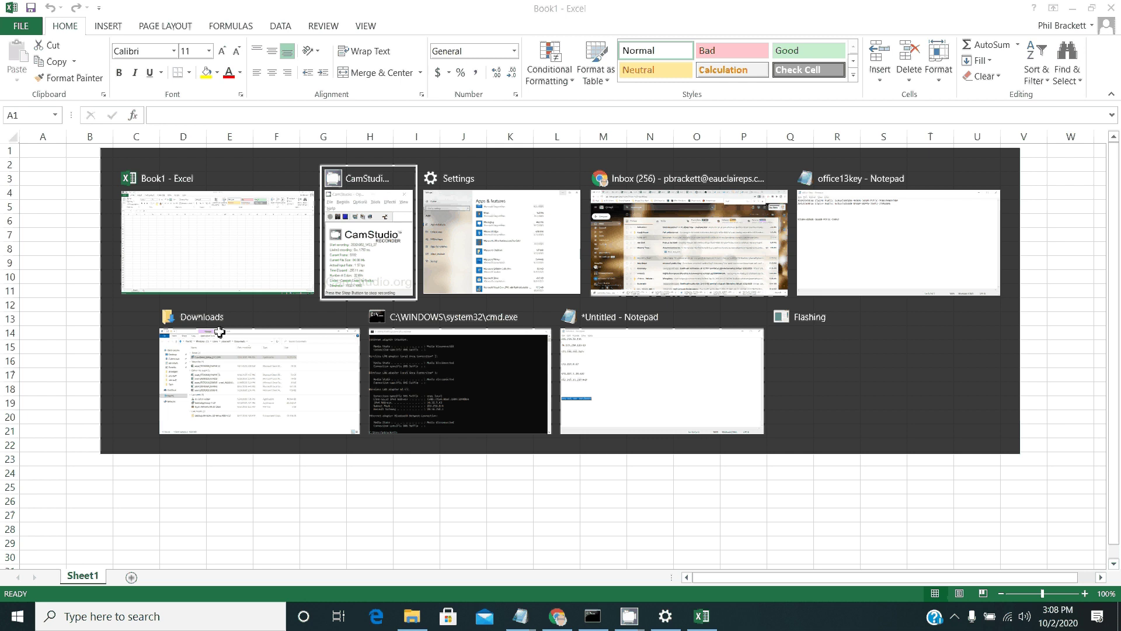
key(alt+Tab)
key(alt+Tab)
key(alt+Tab)
key(alt+Tab)
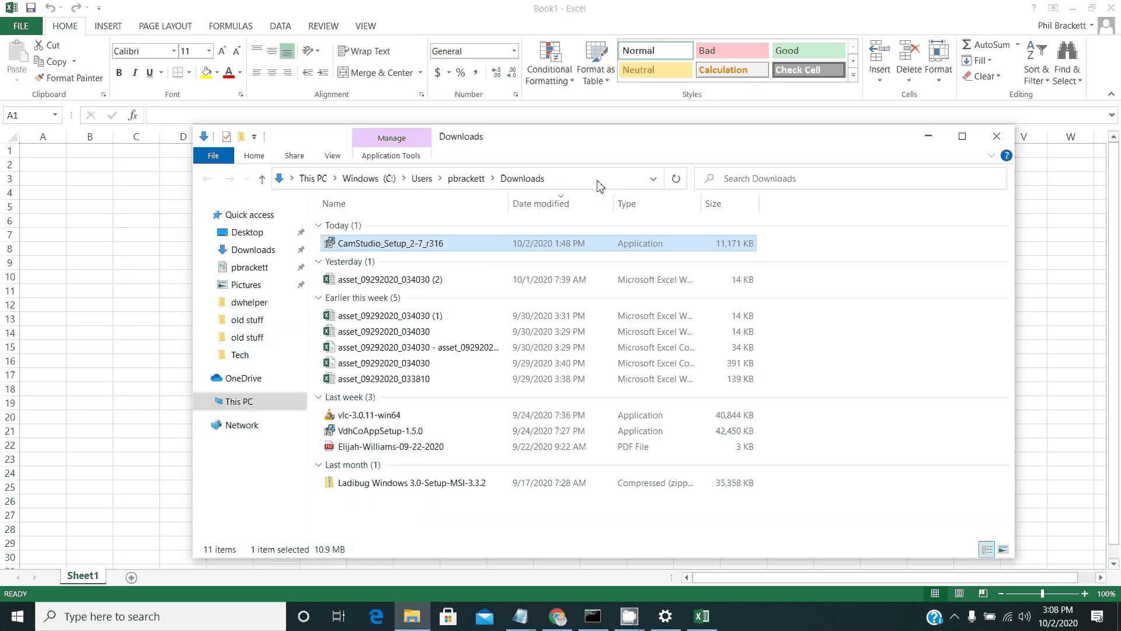
click(599, 182)
text(\\fi)
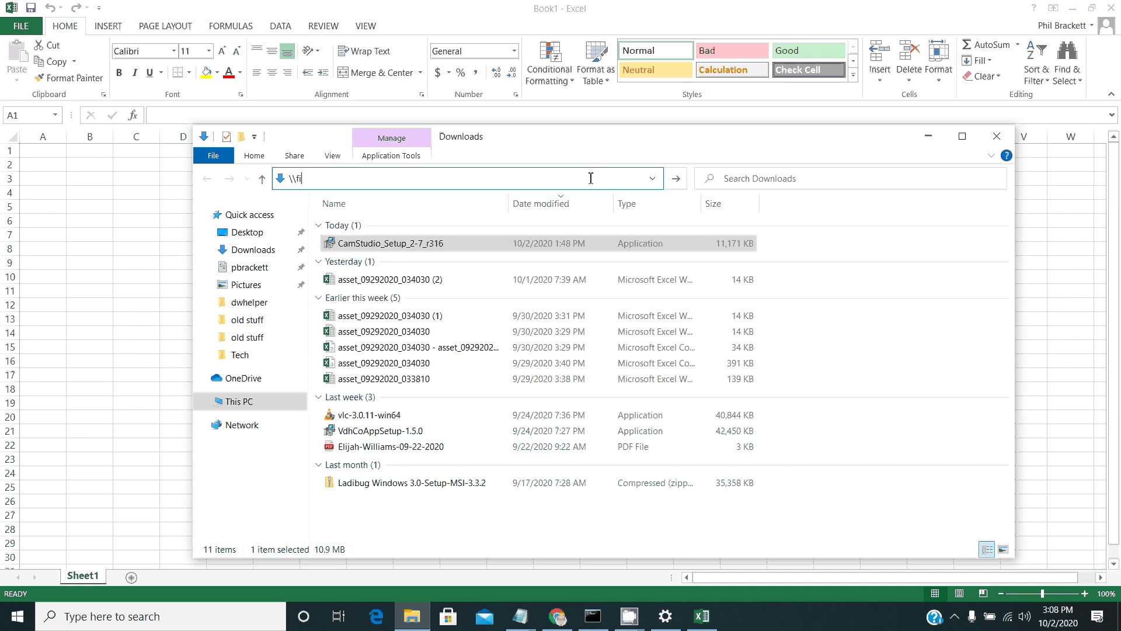
text(le1\shared])
key(BackSpace)
text(\tech)
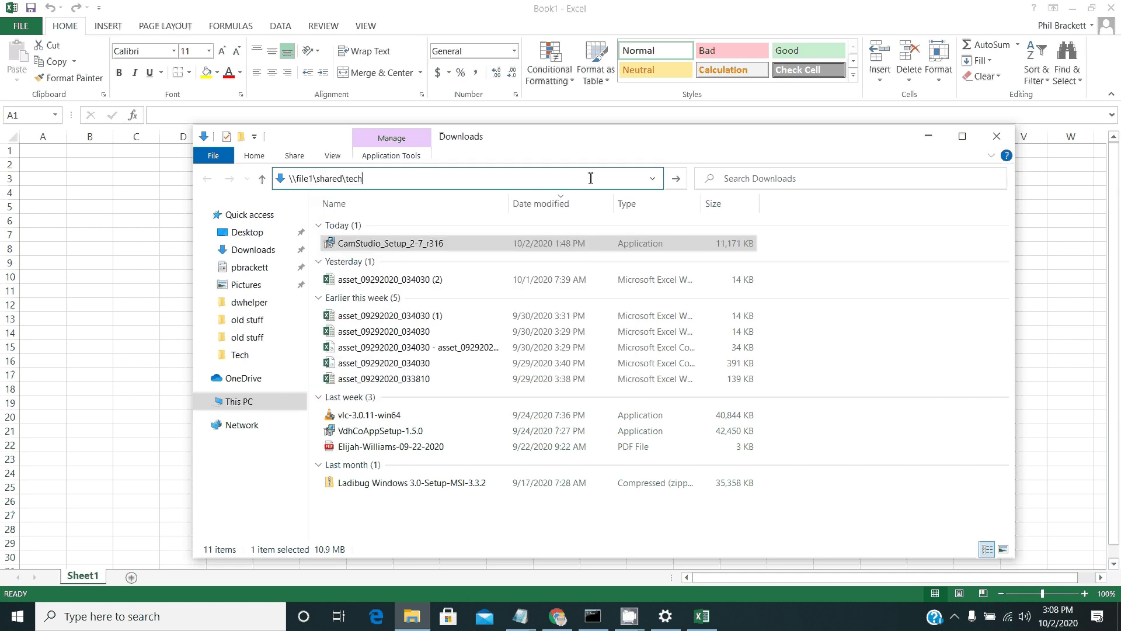
key(Return)
Step: Copy the office13key text file from the Tech network folder to the Desktop folder
click(406, 353)
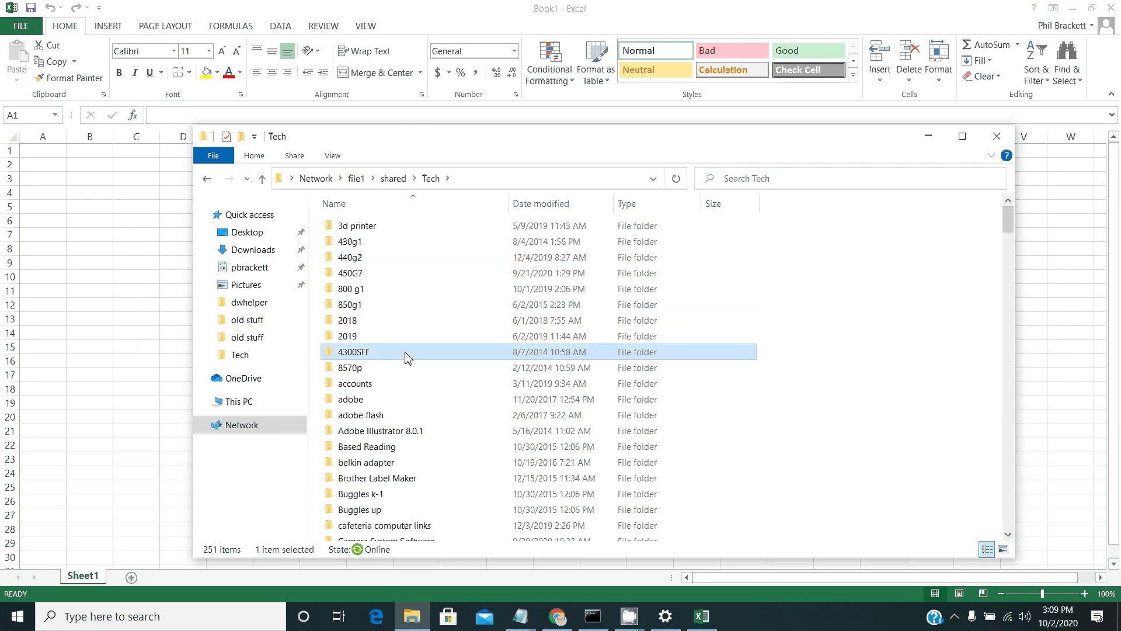
text(o)
key(Down)
key(Down)
key(Down)
key(Down)
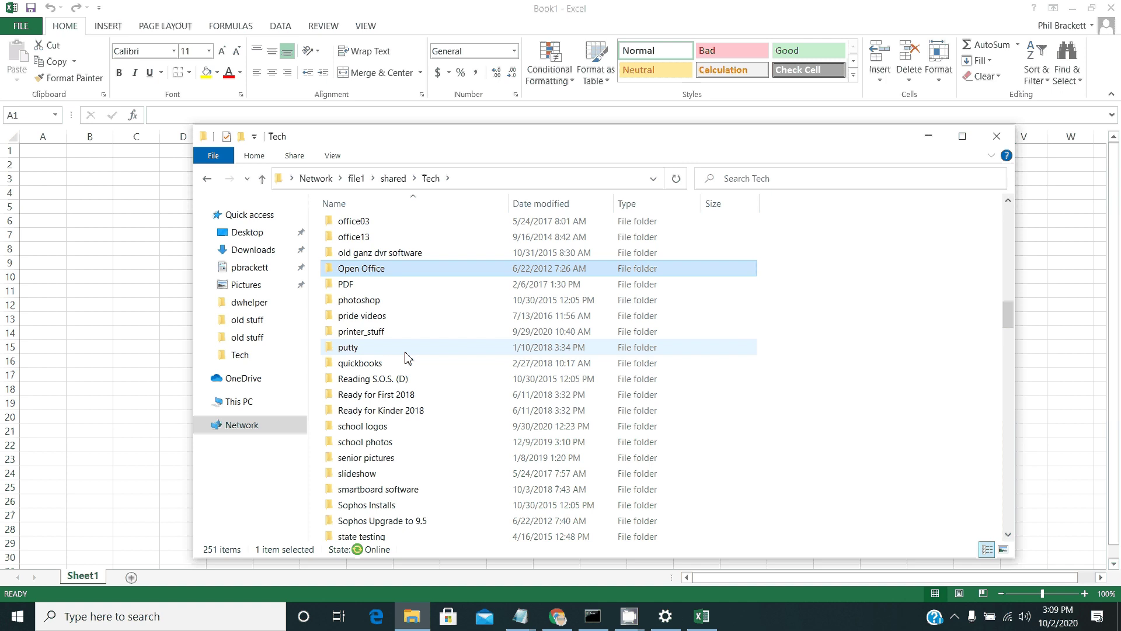
key(o)
key(Down)
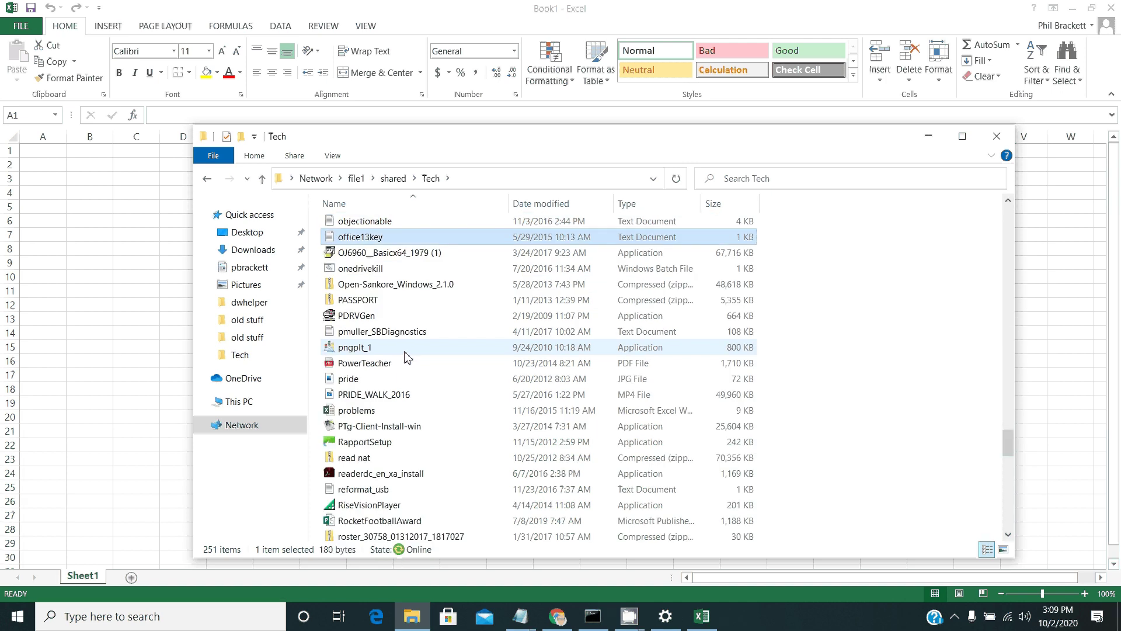
click(398, 239)
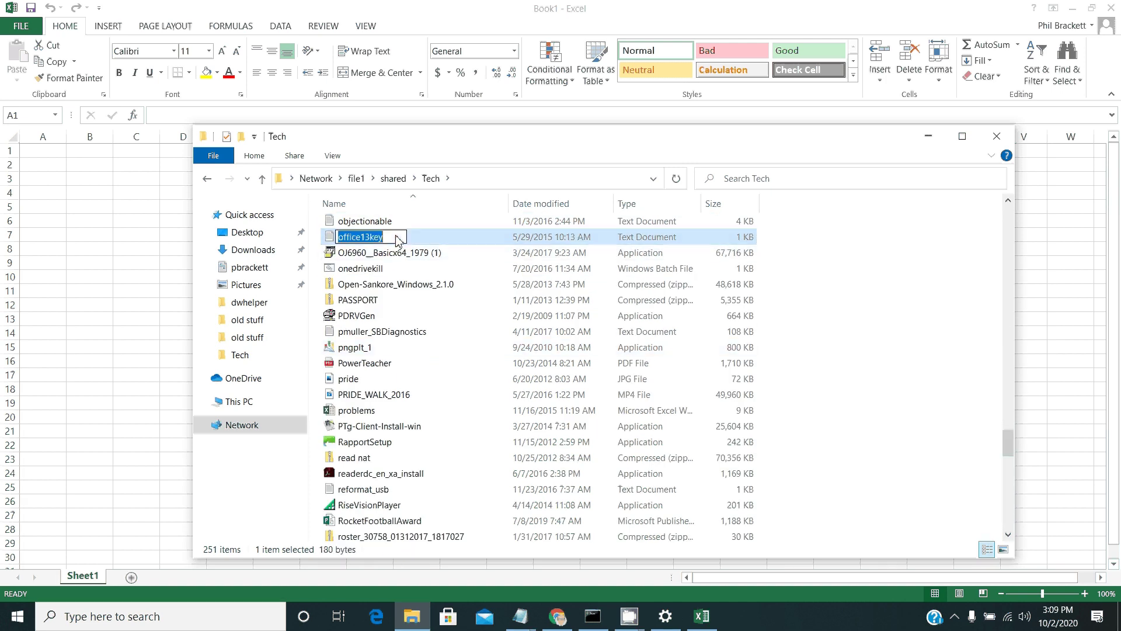
right_click(401, 243)
right_click(401, 240)
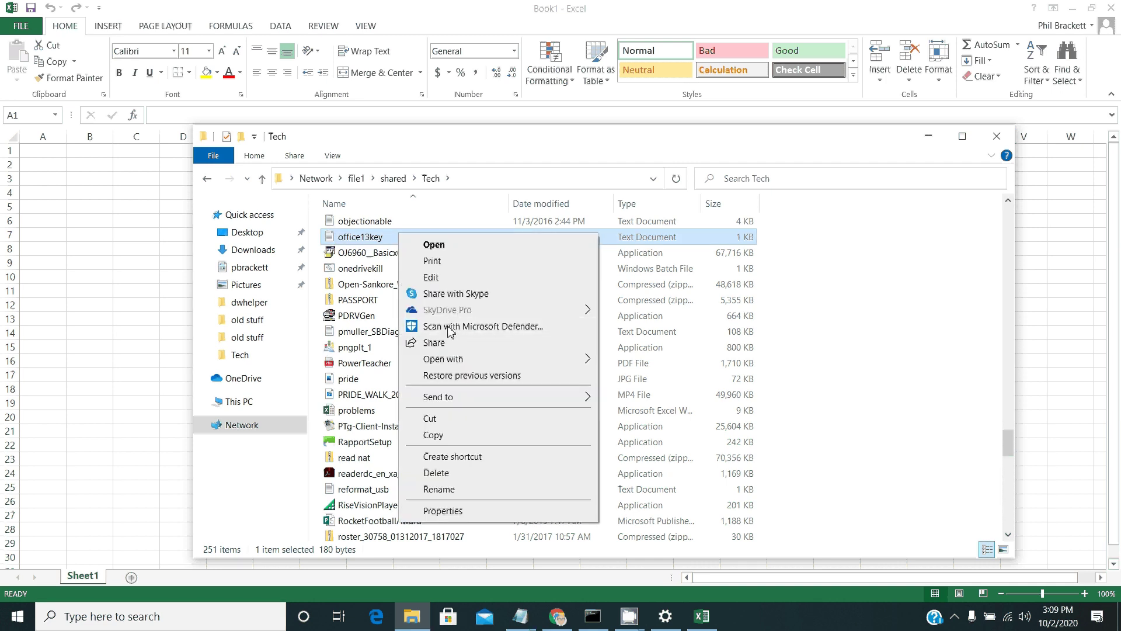
click(454, 435)
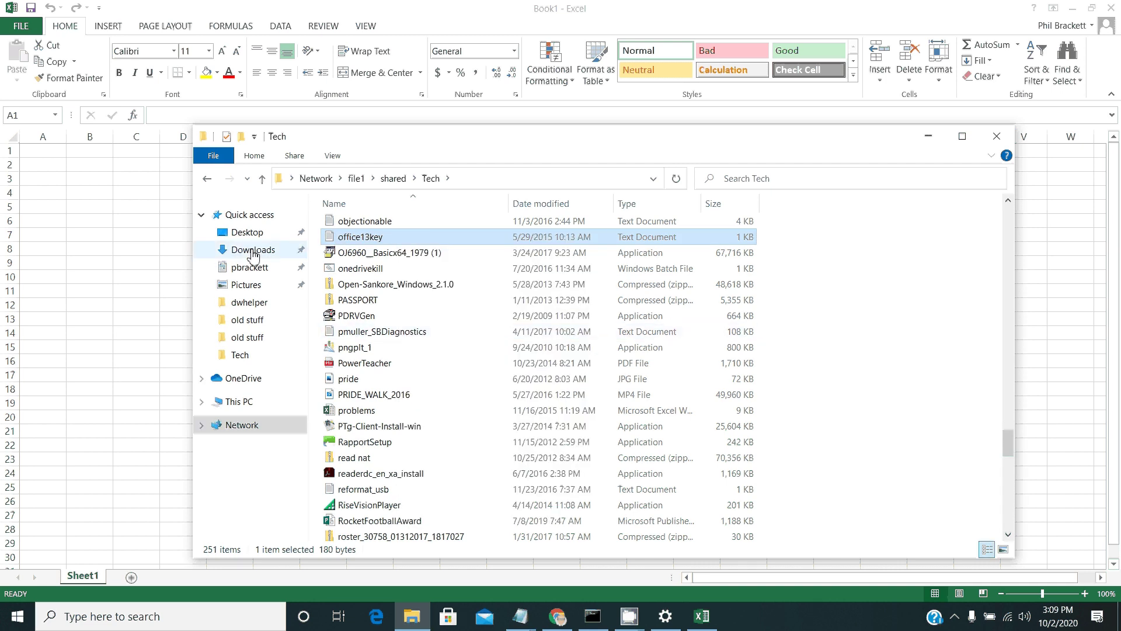
click(246, 231)
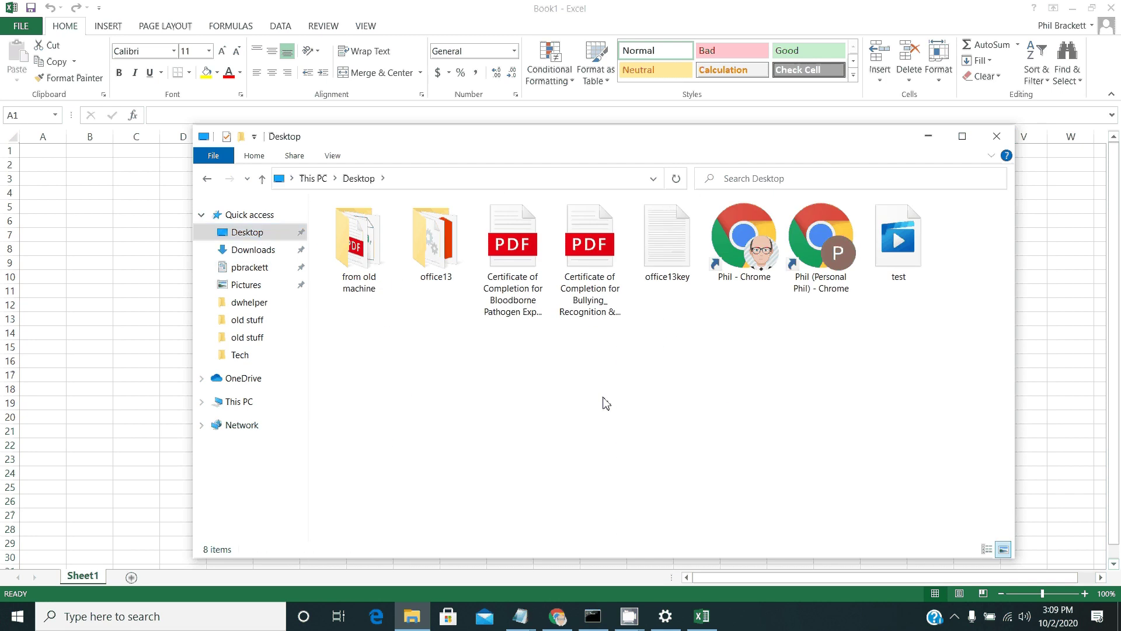
Step: Open the Desktop's office13key file in Notepad and copy the product key that stands alone on its line
click(684, 248)
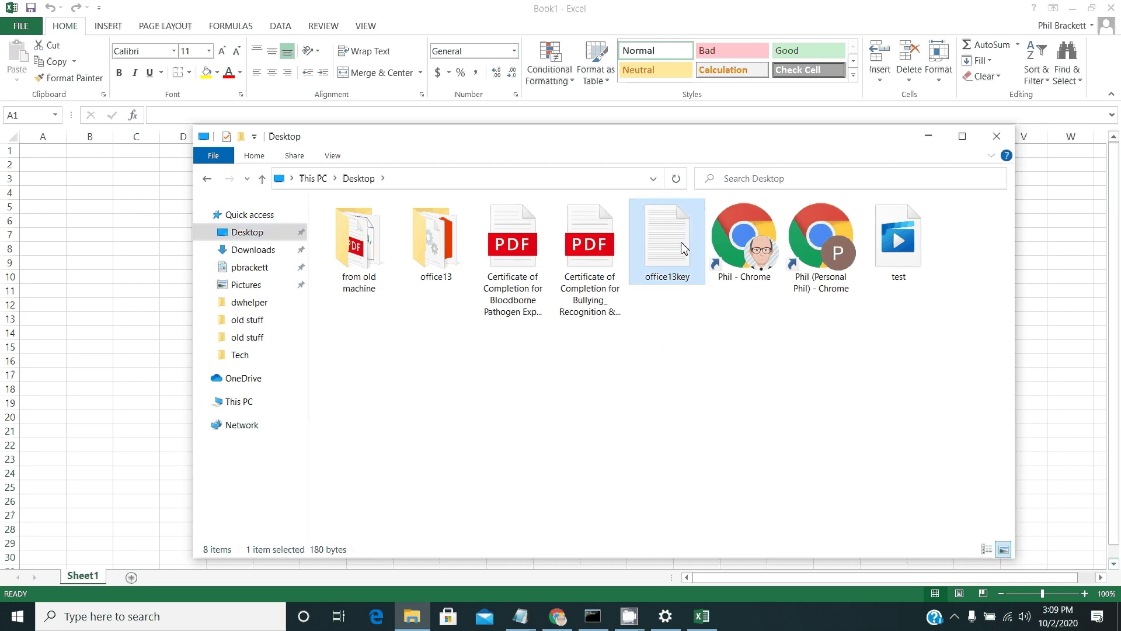
double_click(684, 248)
drag(228, 139, 23, 142)
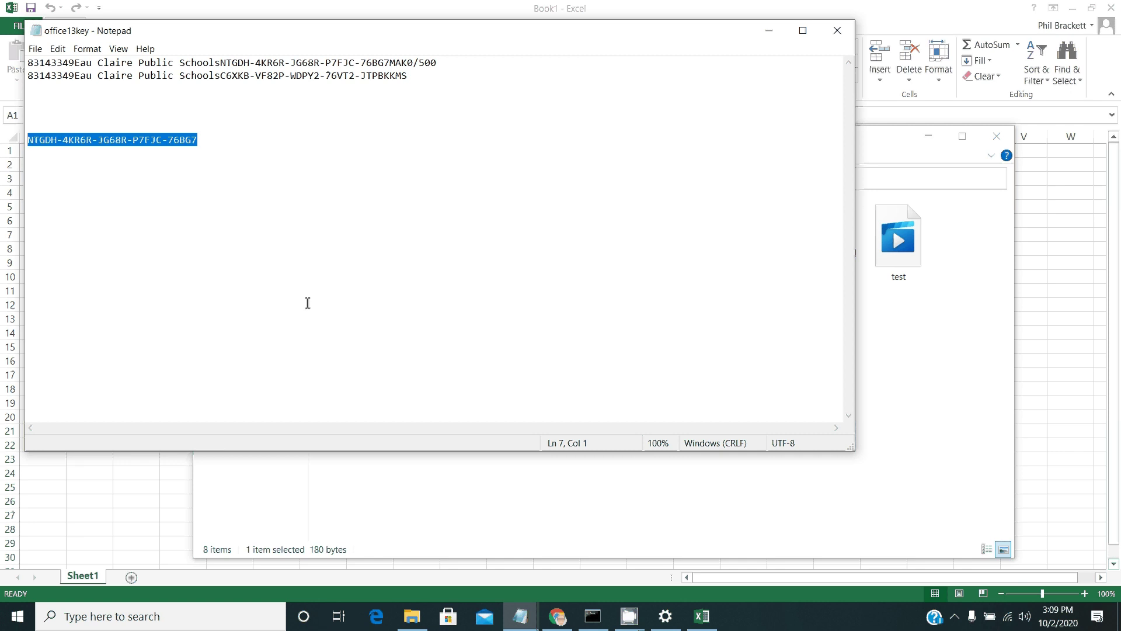
Step: Return to Excel and change the Office product key in the account settings by pasting the copied product key
click(852, 17)
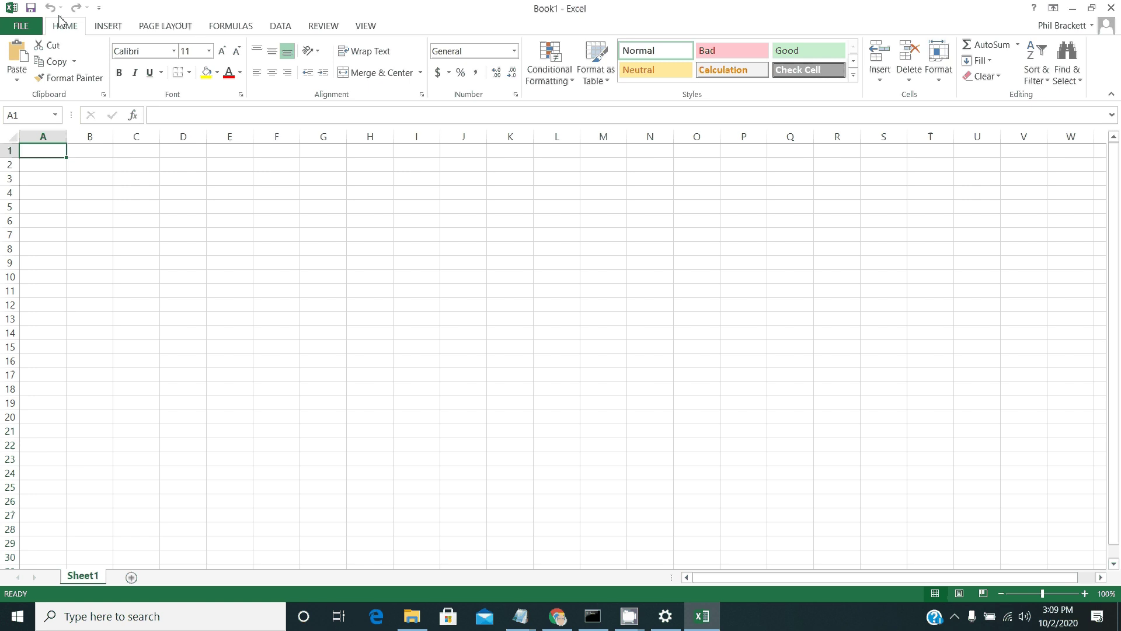
click(34, 26)
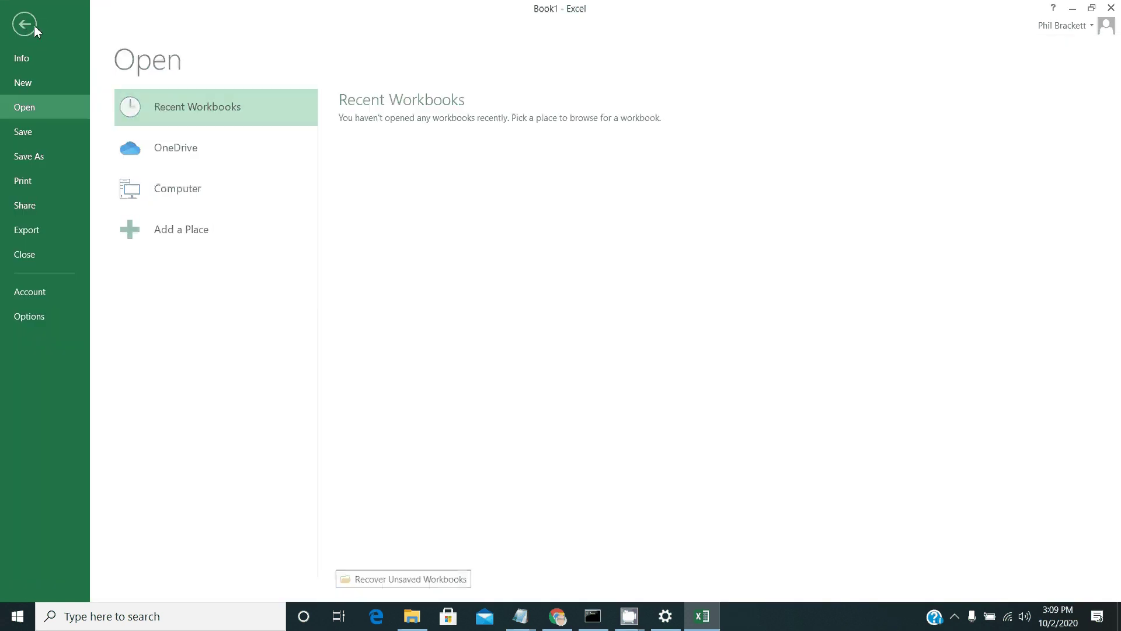
click(26, 294)
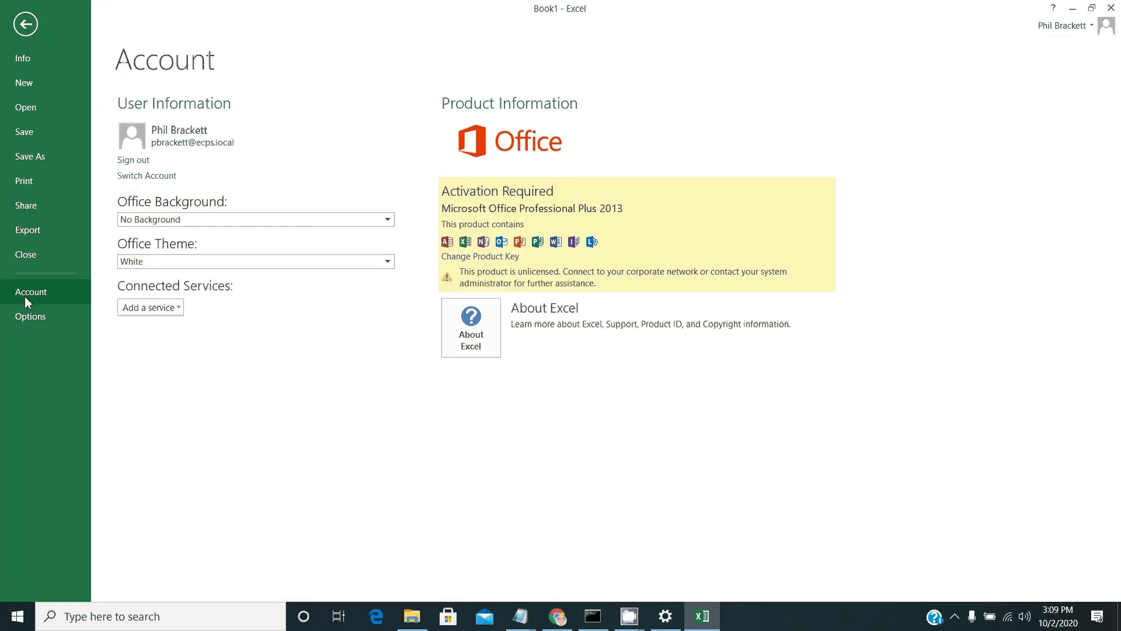
click(504, 257)
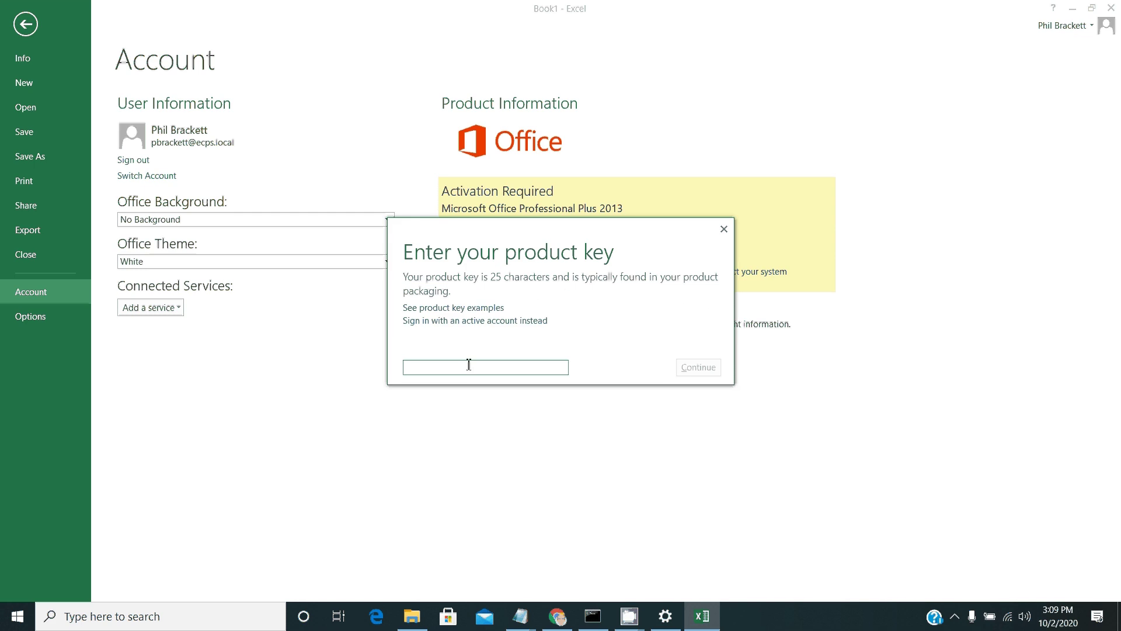
key(ctrl+v)
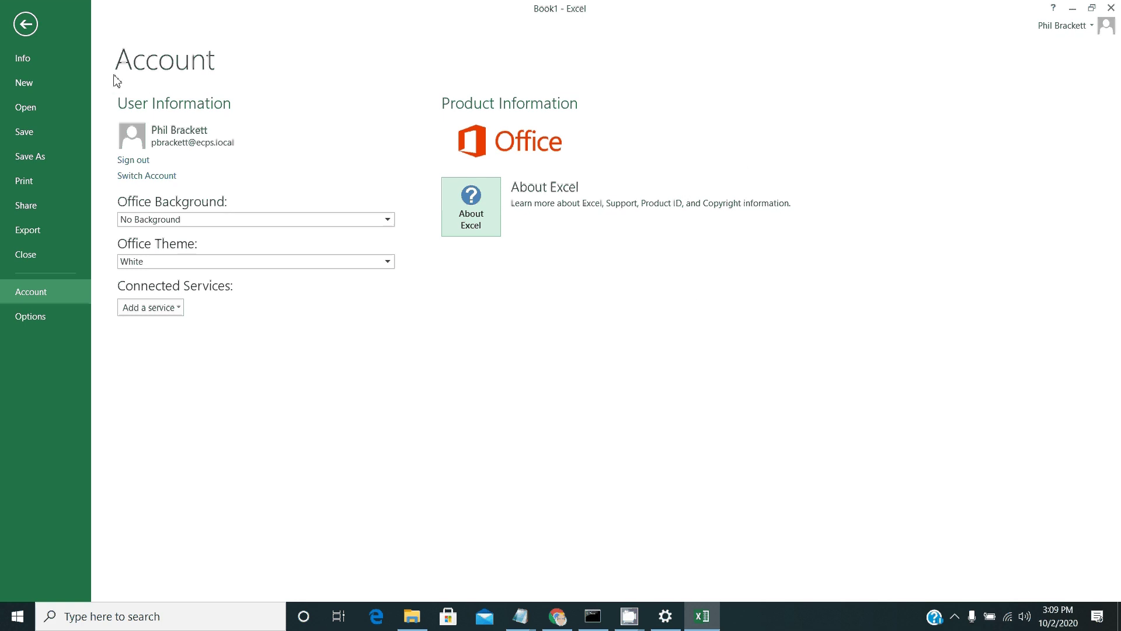
Step: Leave the account page, then close Excel and the office13key Notepad window
click(25, 24)
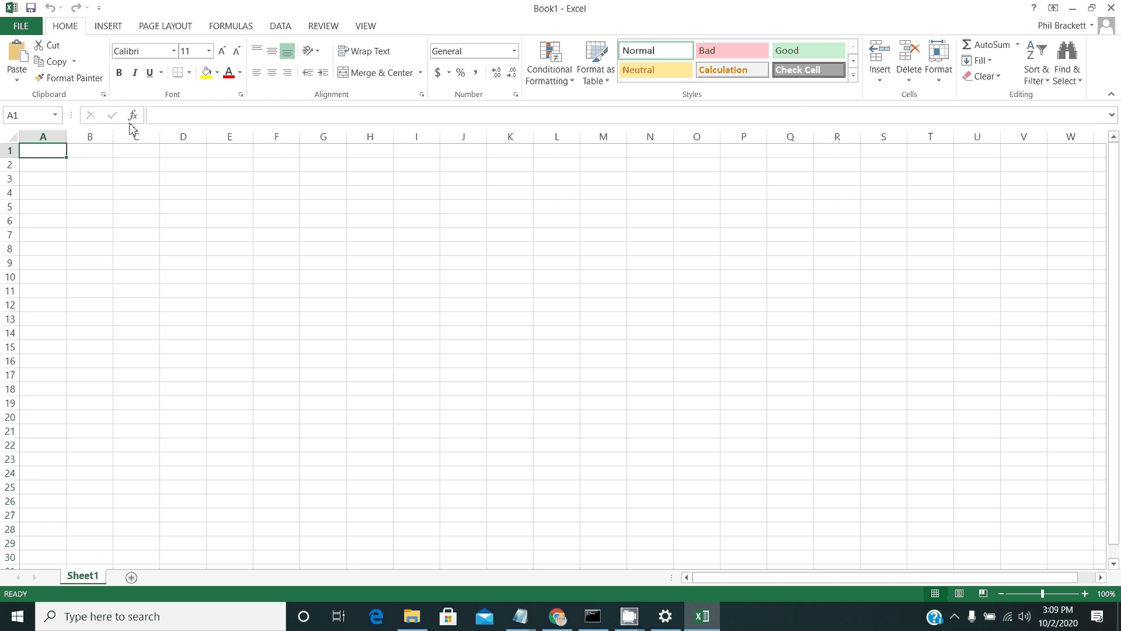
click(569, 363)
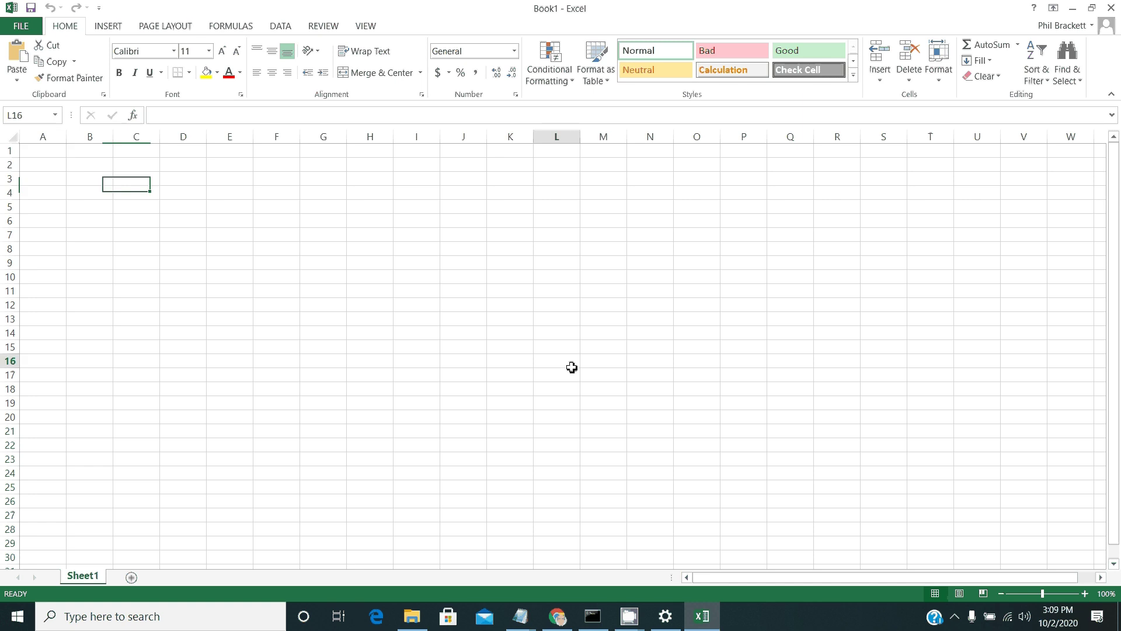
click(1107, 10)
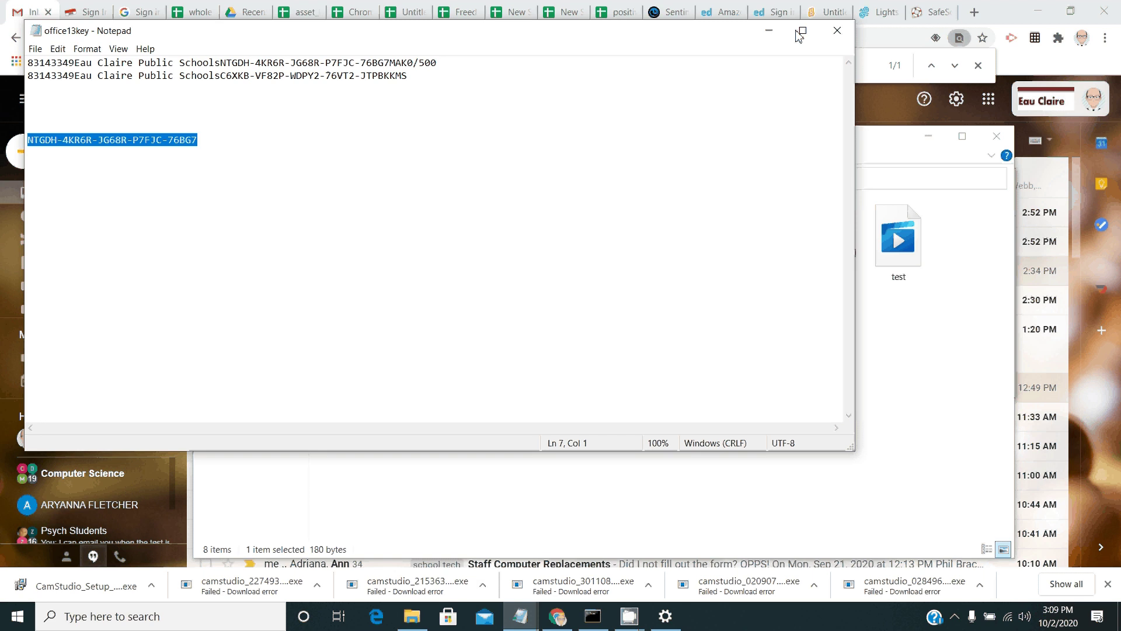
click(836, 39)
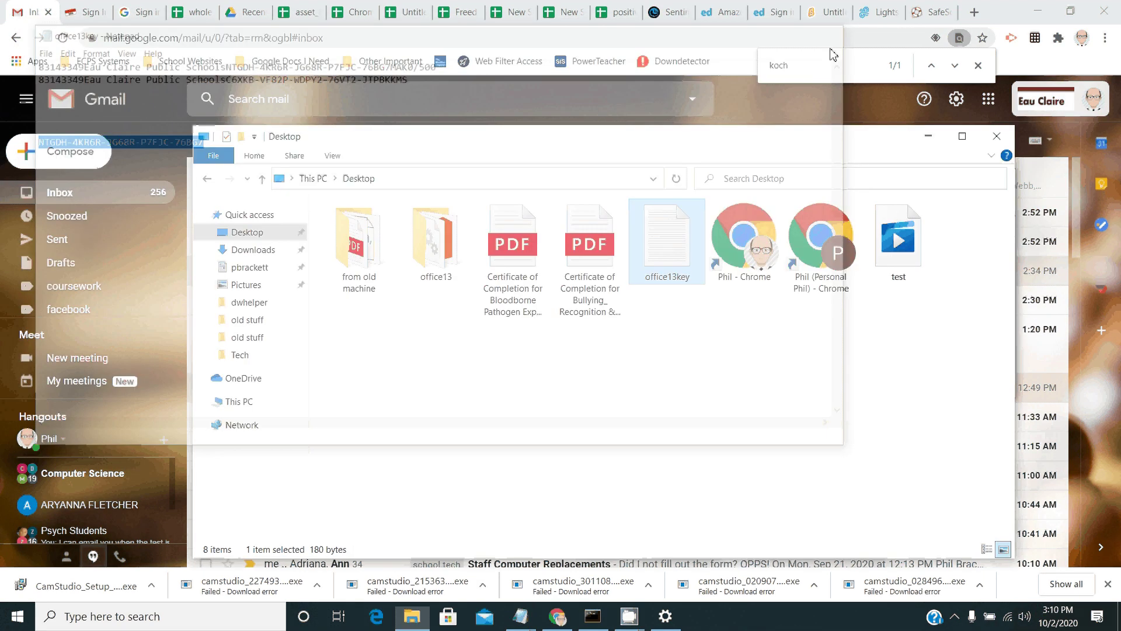
Step: Delete the office13key file and the office13 folder from the Desktop
right_click(650, 245)
click(743, 497)
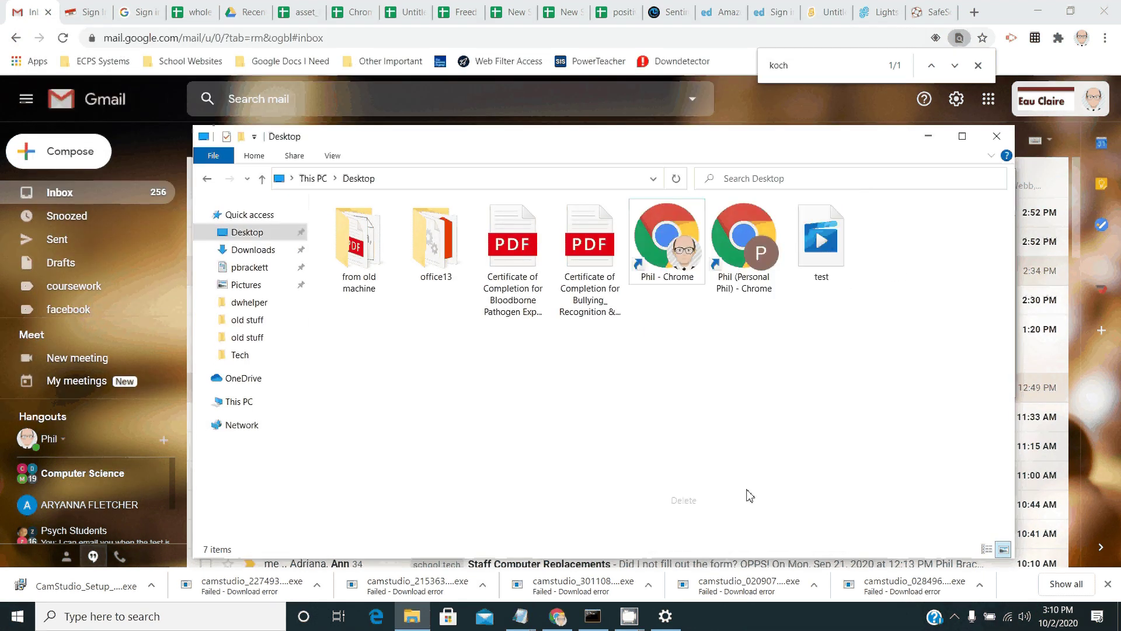
right_click(435, 226)
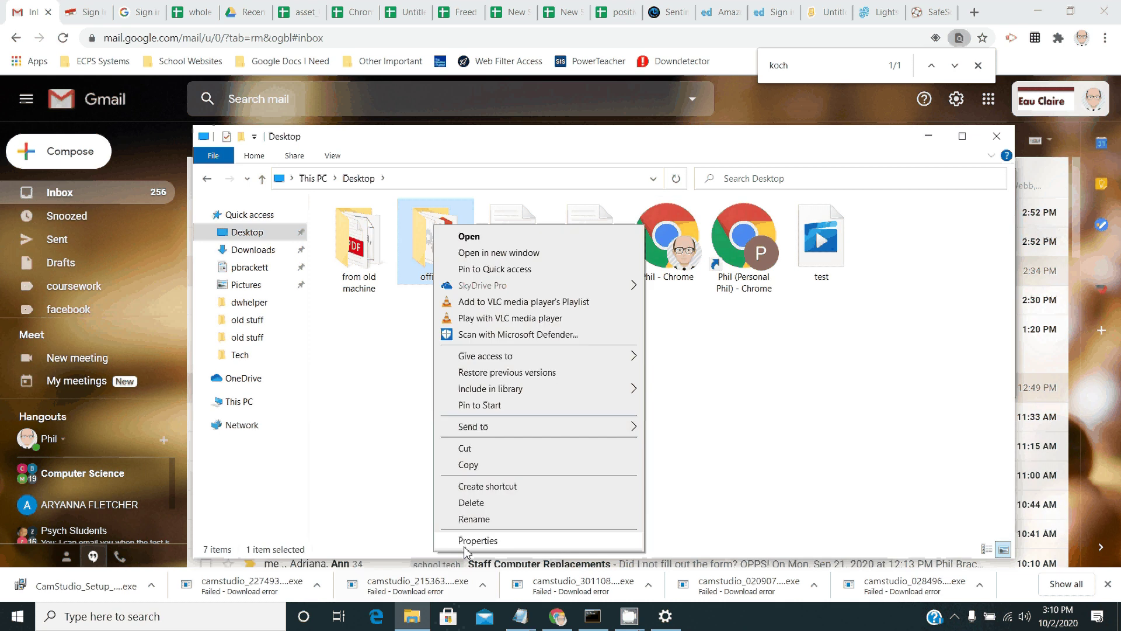
click(471, 502)
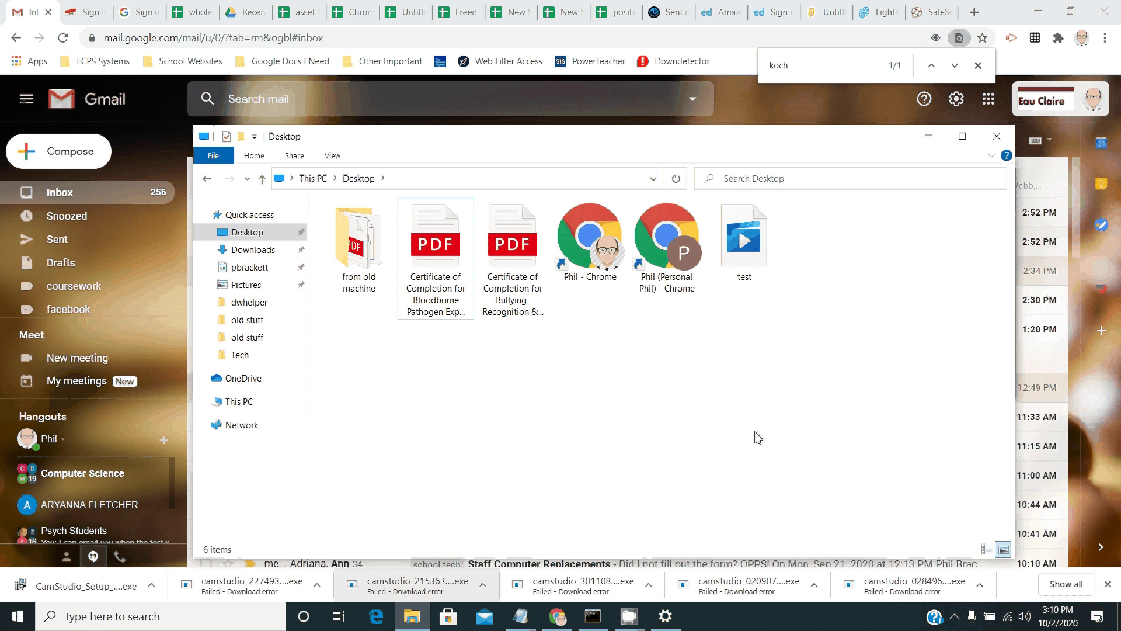
click(624, 625)
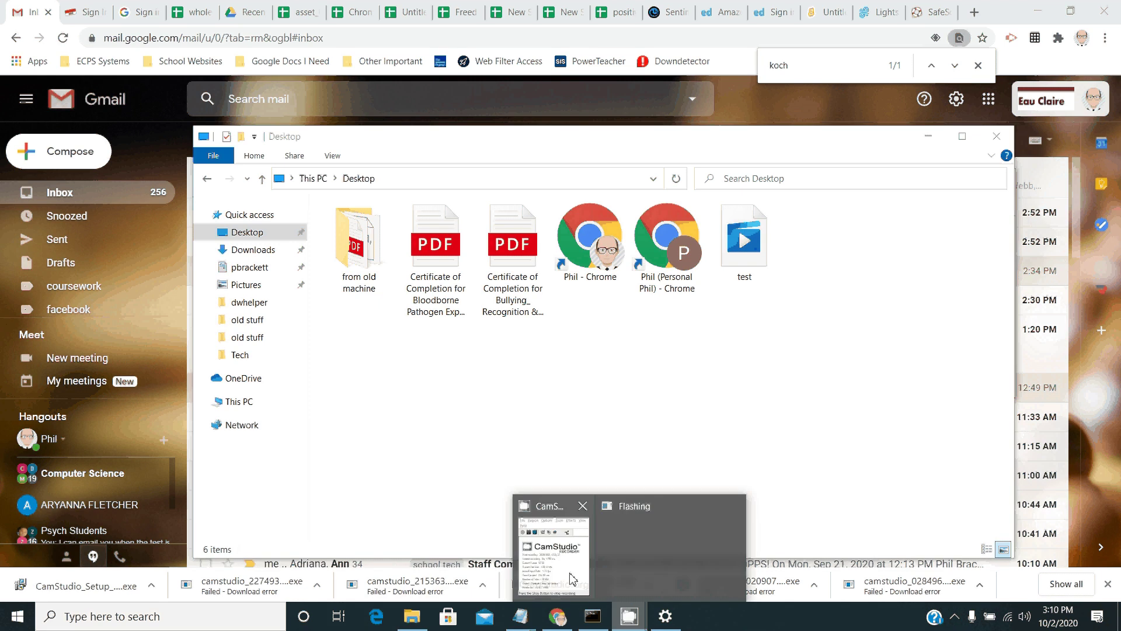
mouse_move(659, 573)
click(574, 573)
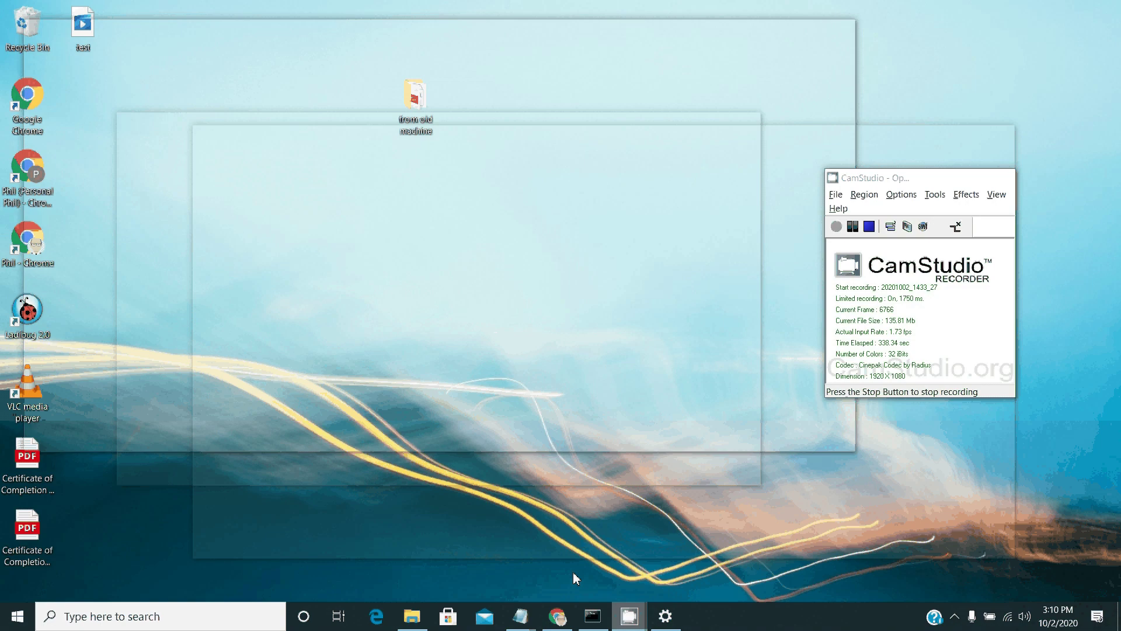